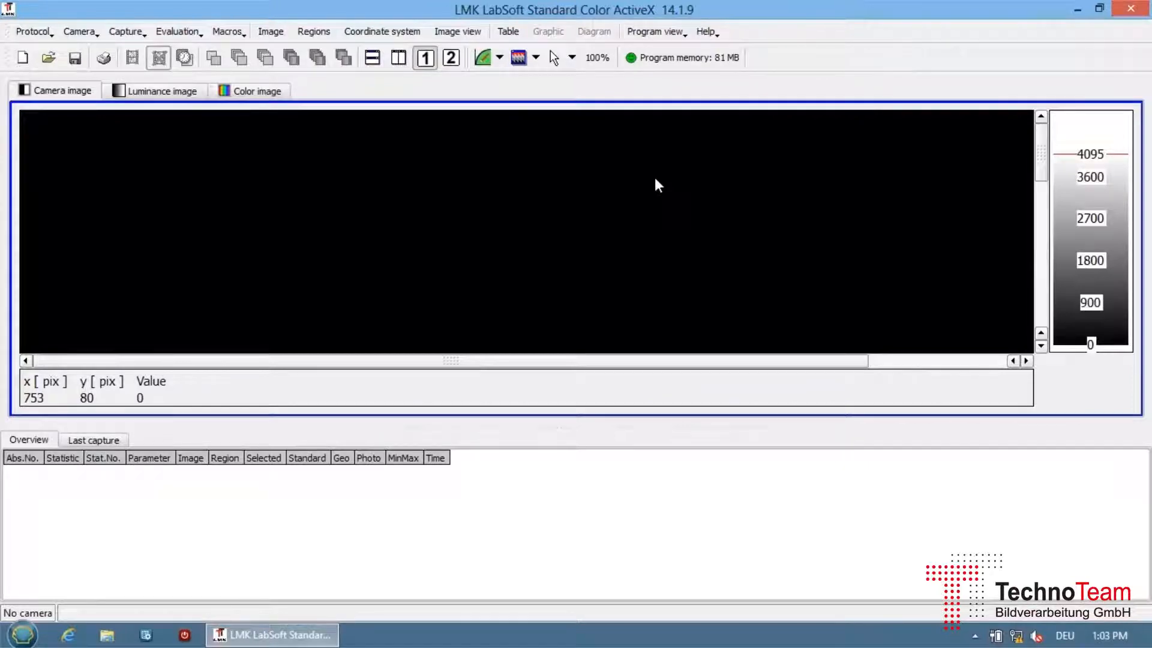
Load new calibration data from the TTF8523 folder on the DVD drive, overwriting the existing data.
click(80, 32)
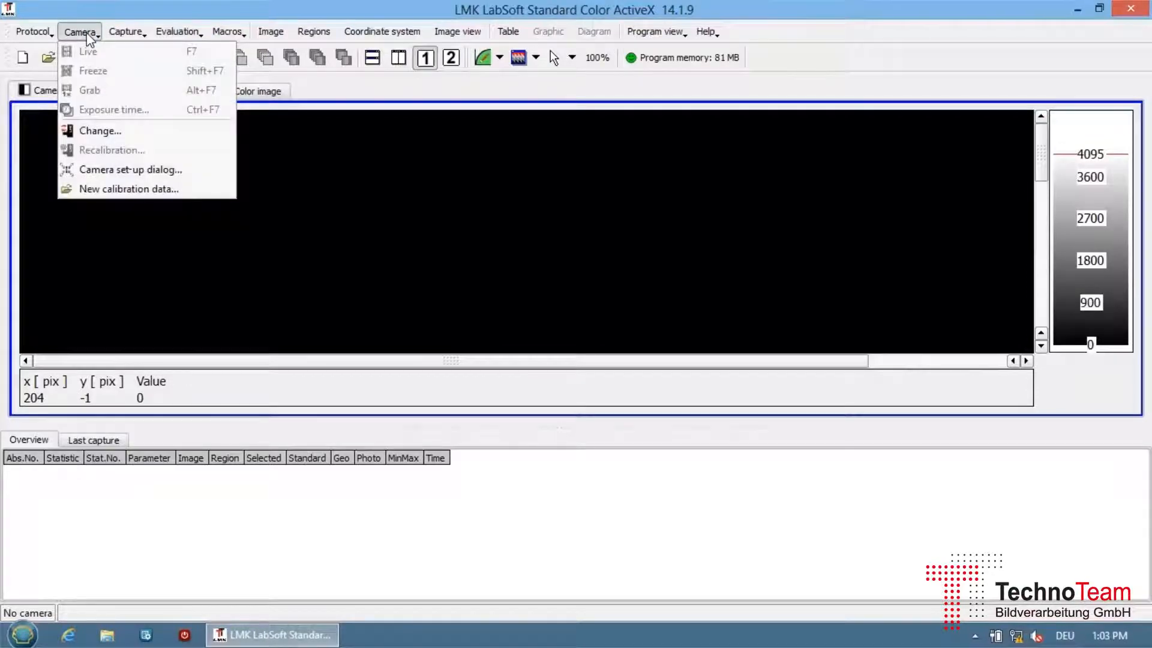
click(112, 189)
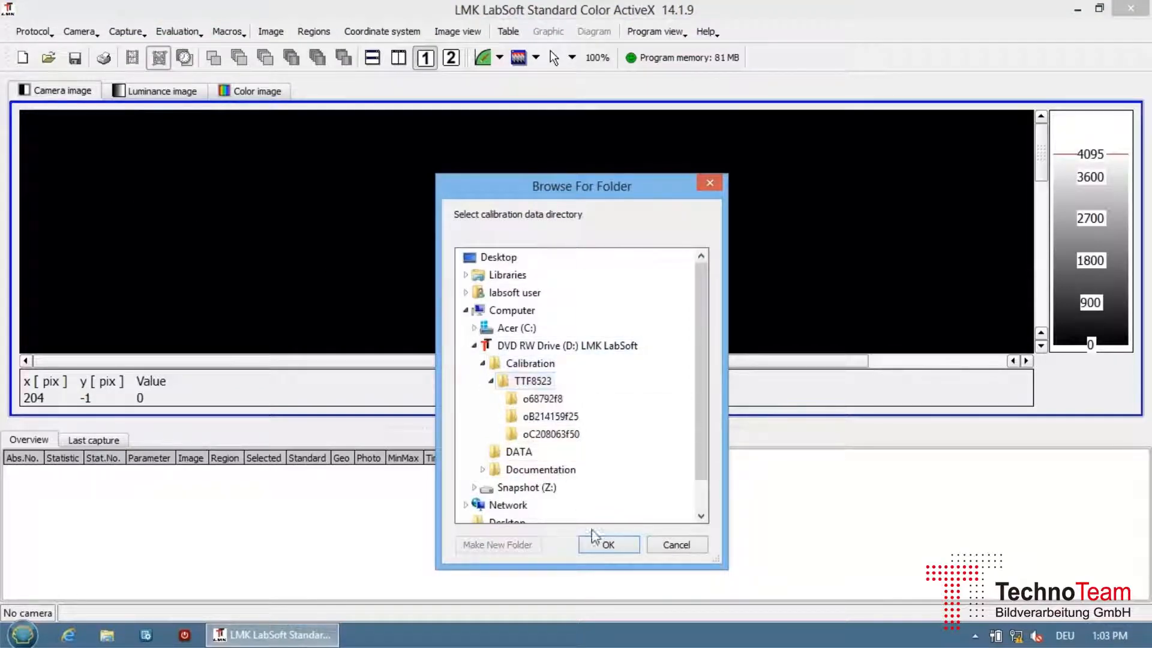
click(598, 547)
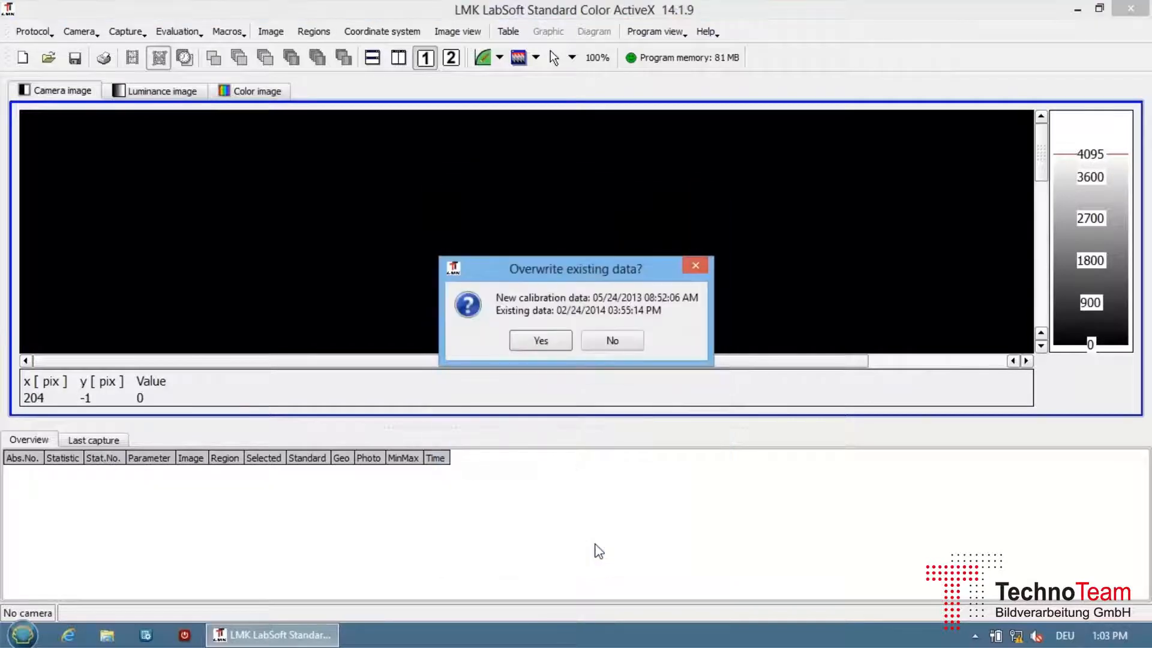
click(550, 340)
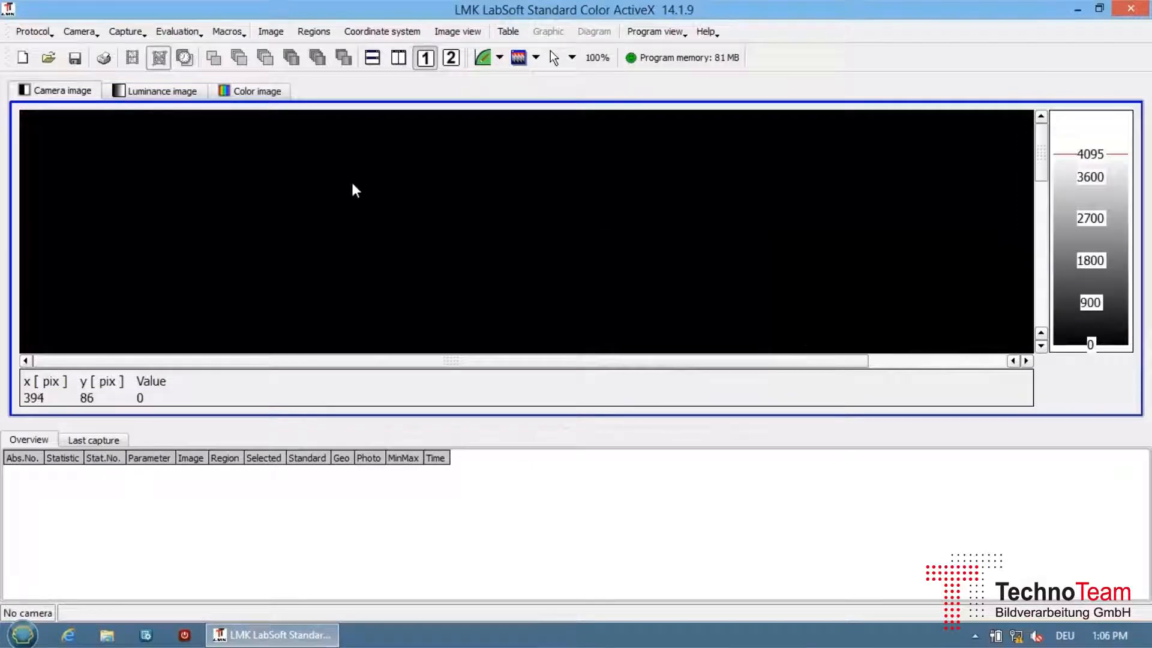
Select camera ttf8523 with the 25 mm lens oB214159f25 and darken the live capture exposure.
click(88, 35)
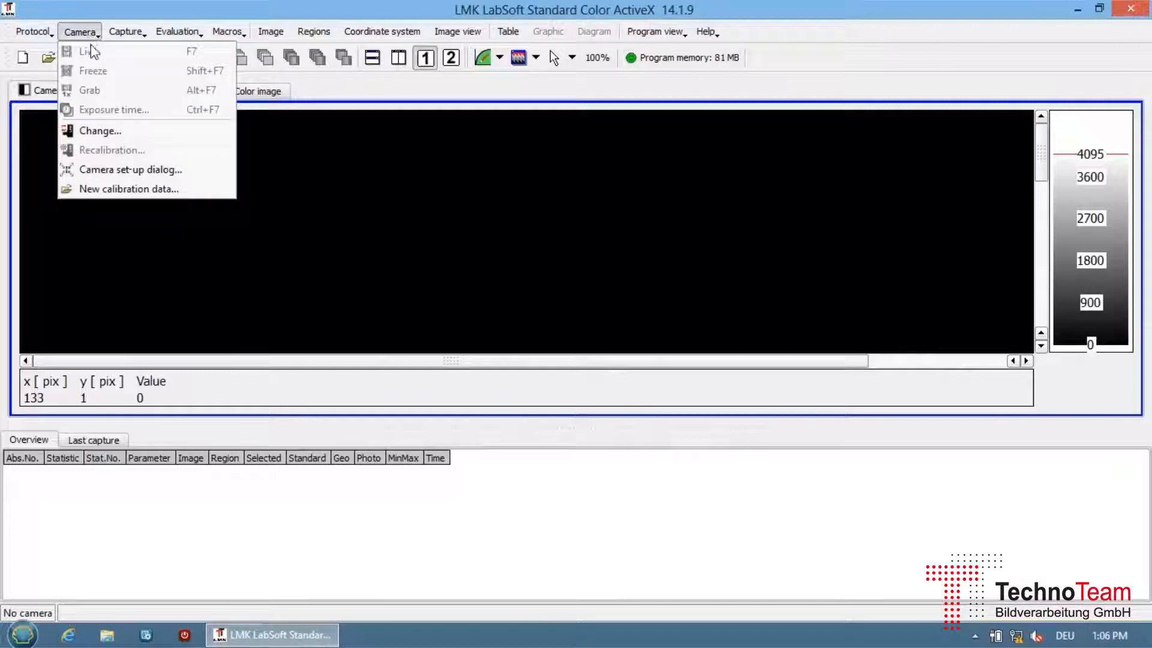
click(97, 132)
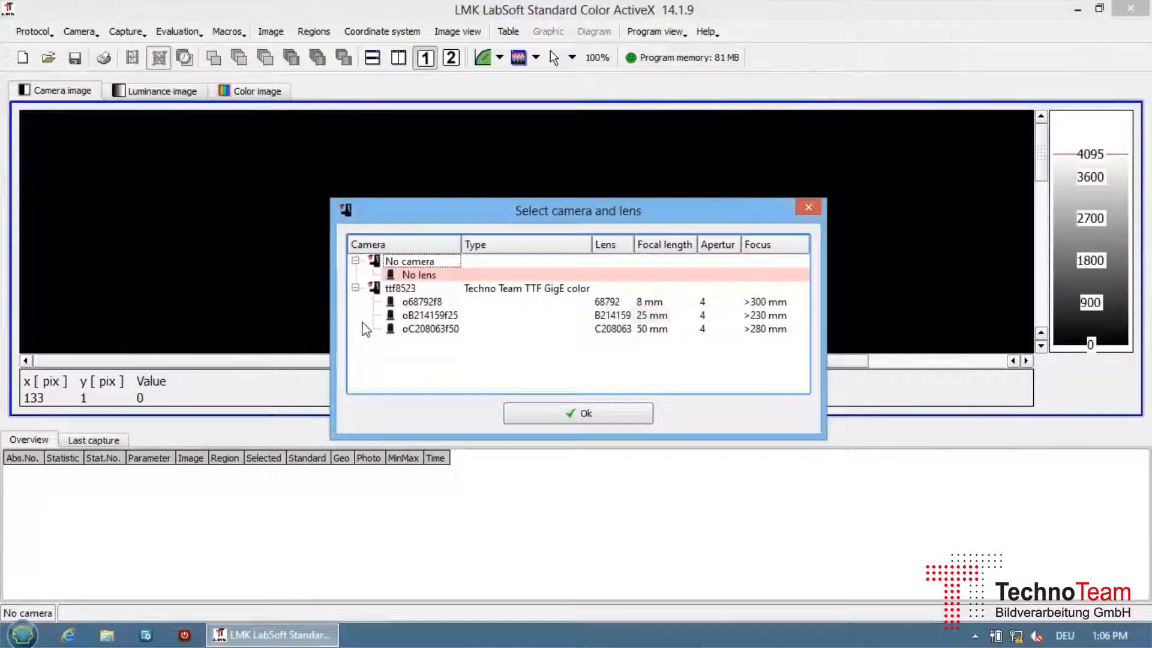
click(420, 315)
click(586, 422)
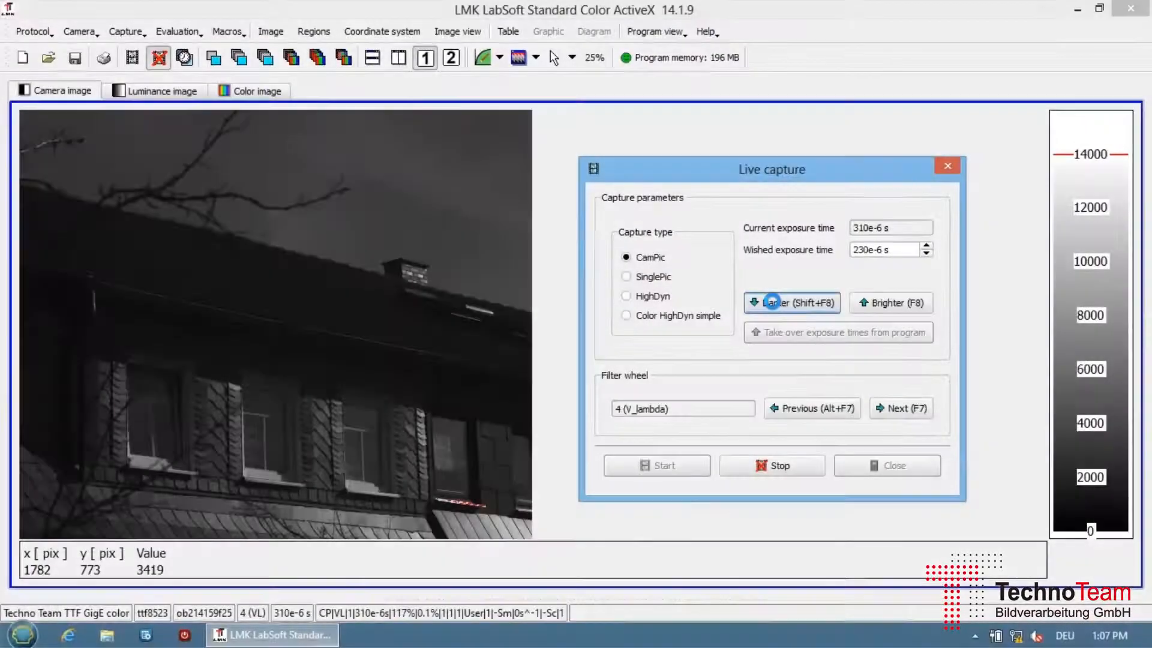
click(772, 301)
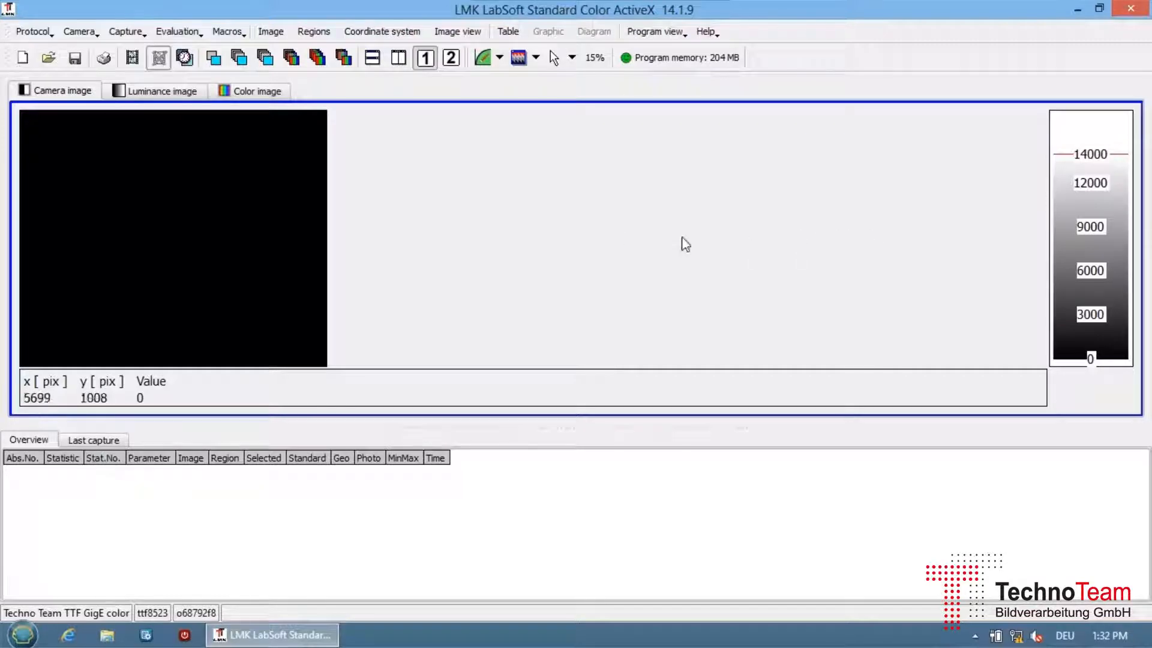
Select the 8 mm lens o68792f8 for camera ttf8523, and stop and close its live capture.
click(90, 34)
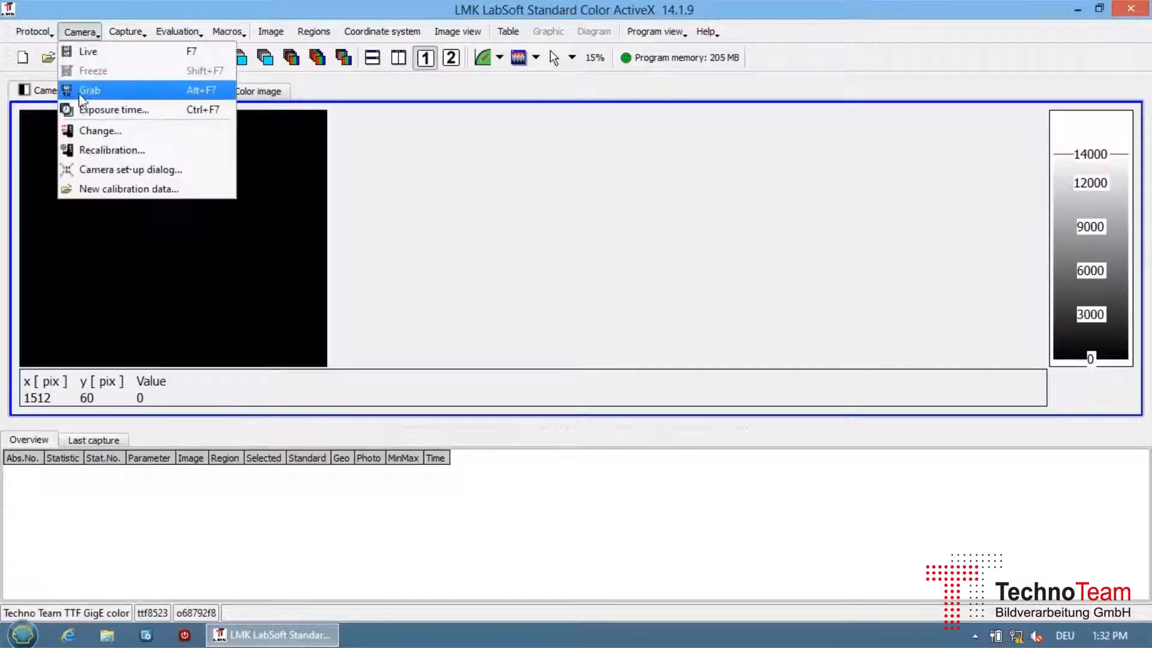
click(95, 129)
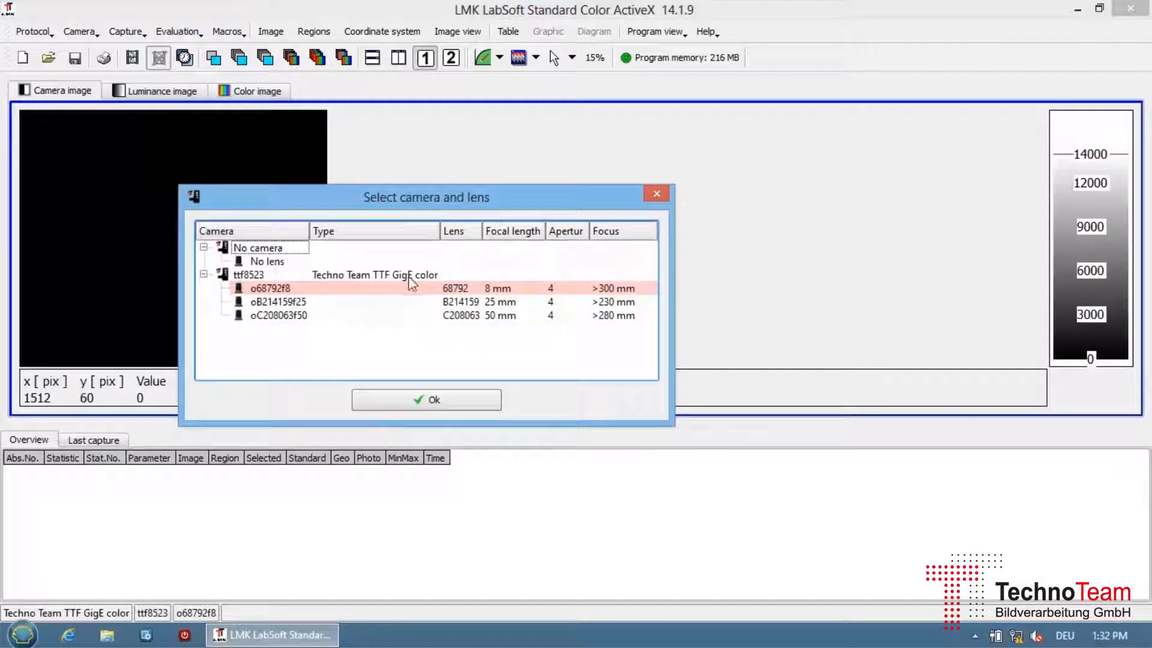
click(468, 287)
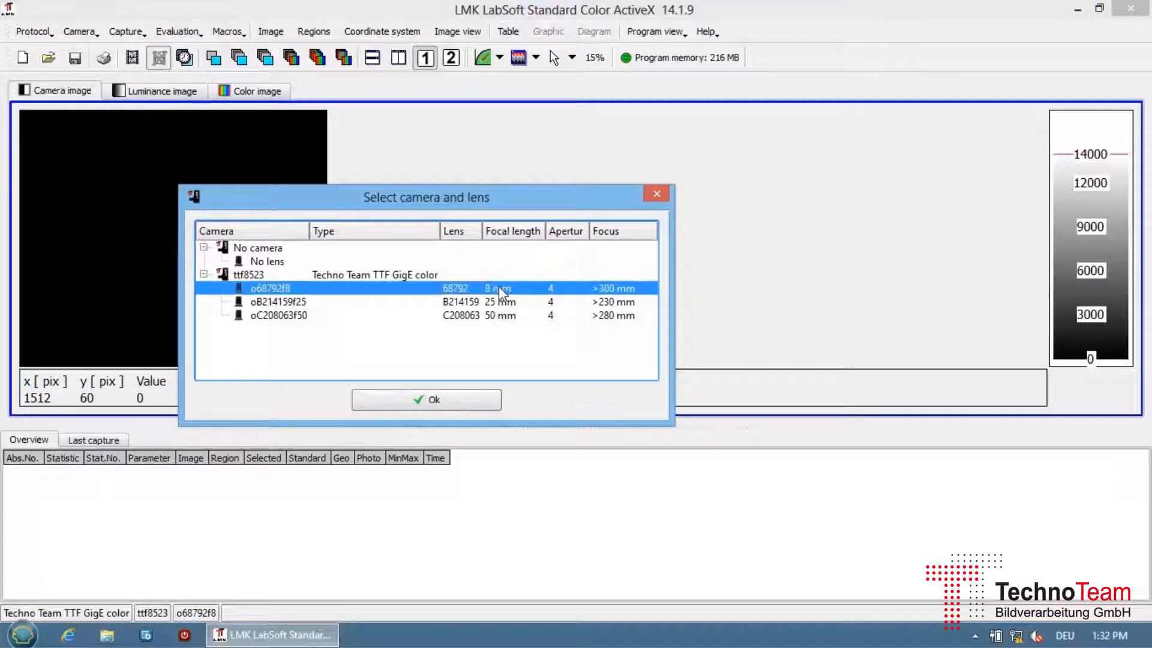
click(457, 402)
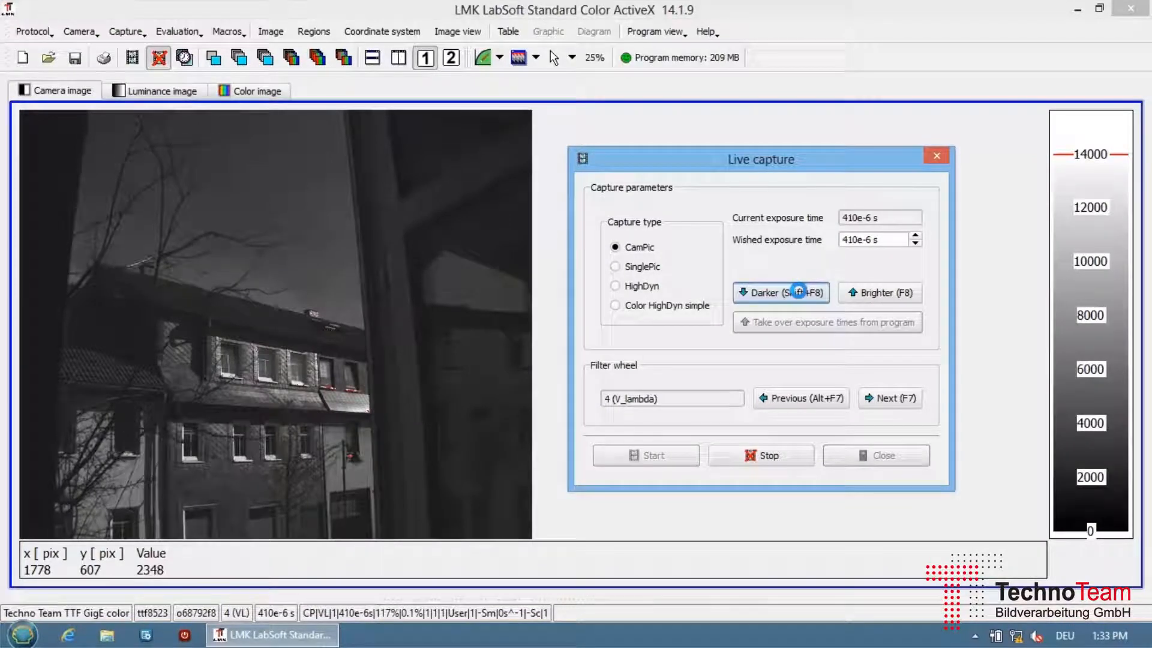
click(770, 451)
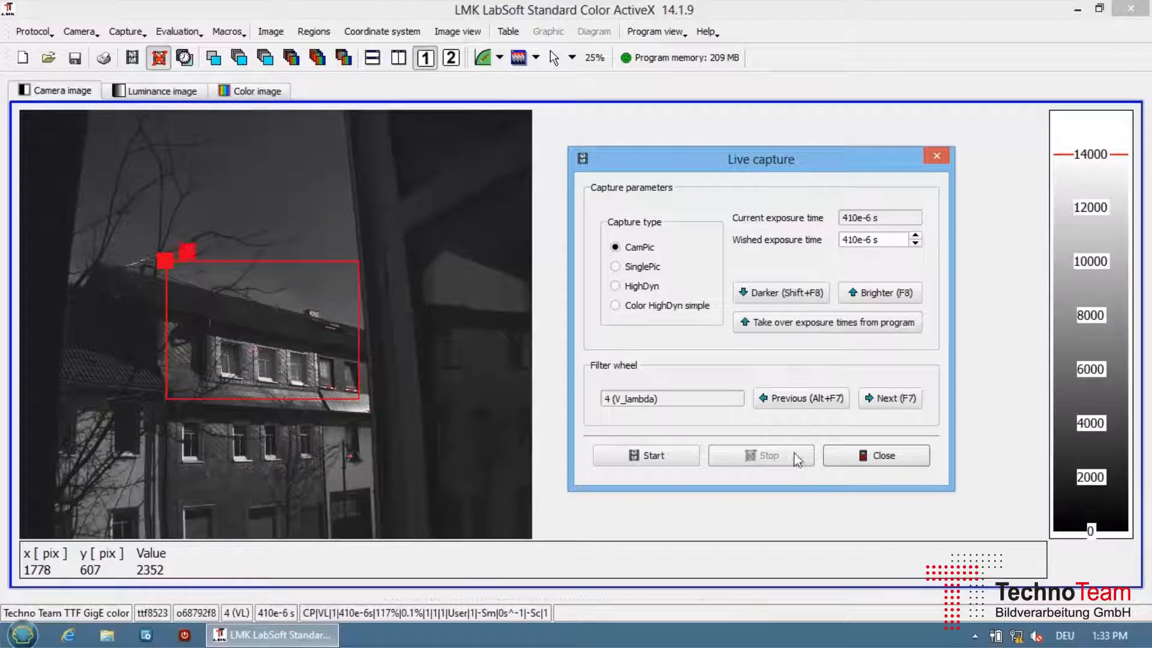
click(880, 453)
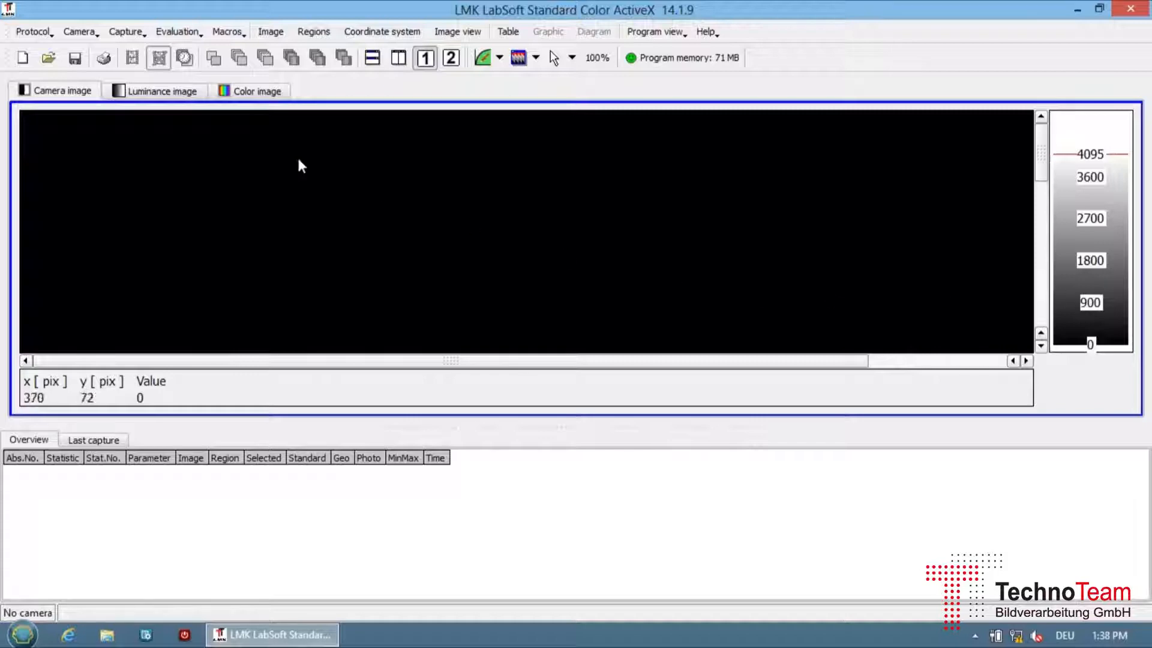
Change from no camera to camera ttf8523 with the 8 mm lens o68792f8.
click(82, 36)
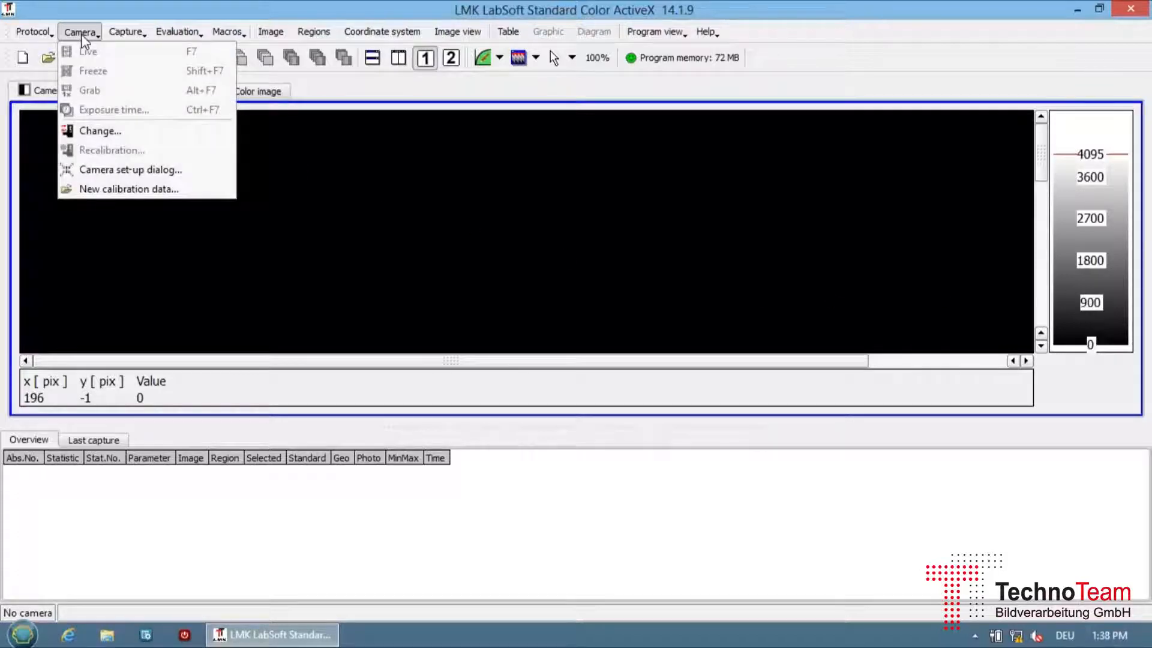
click(96, 131)
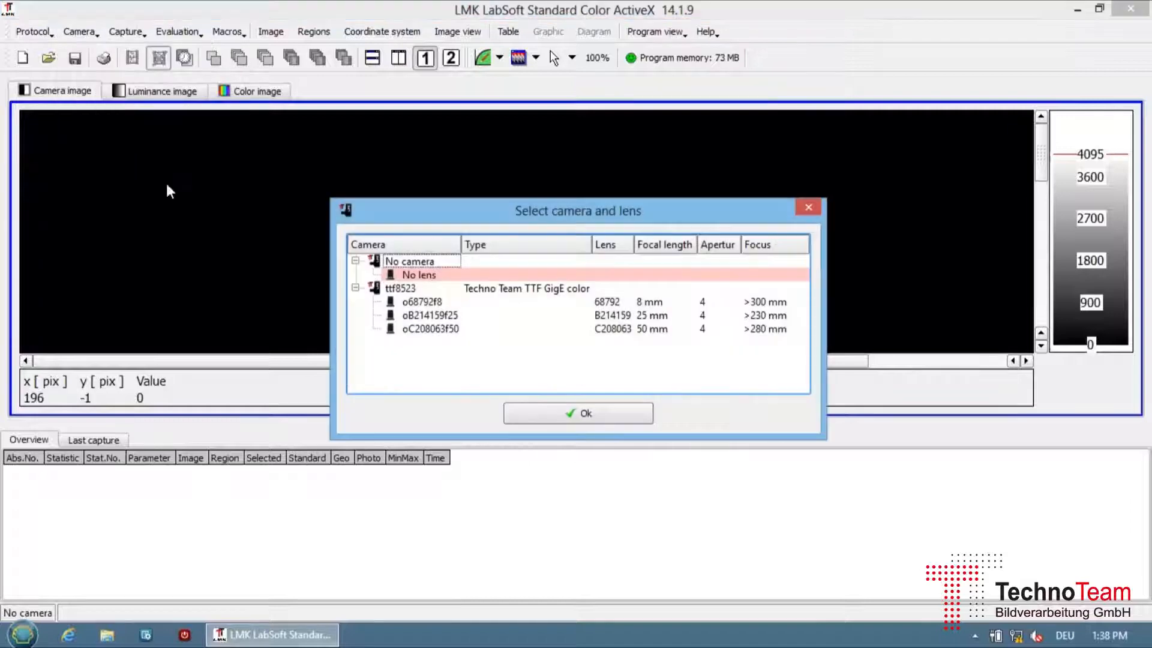
click(435, 279)
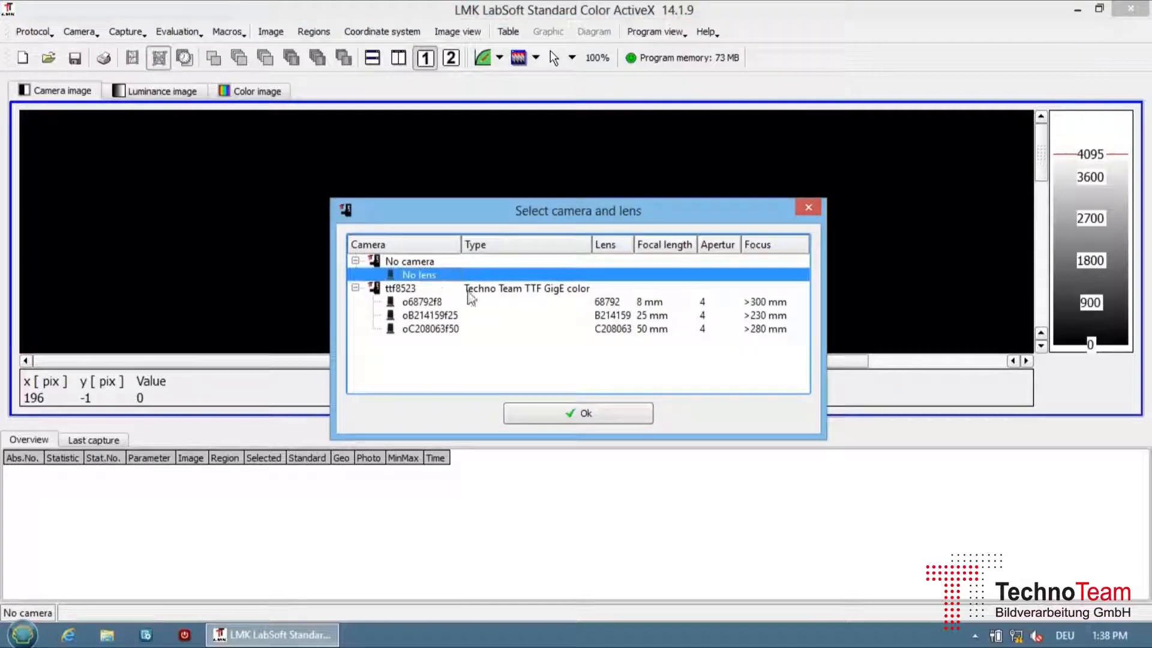
click(580, 414)
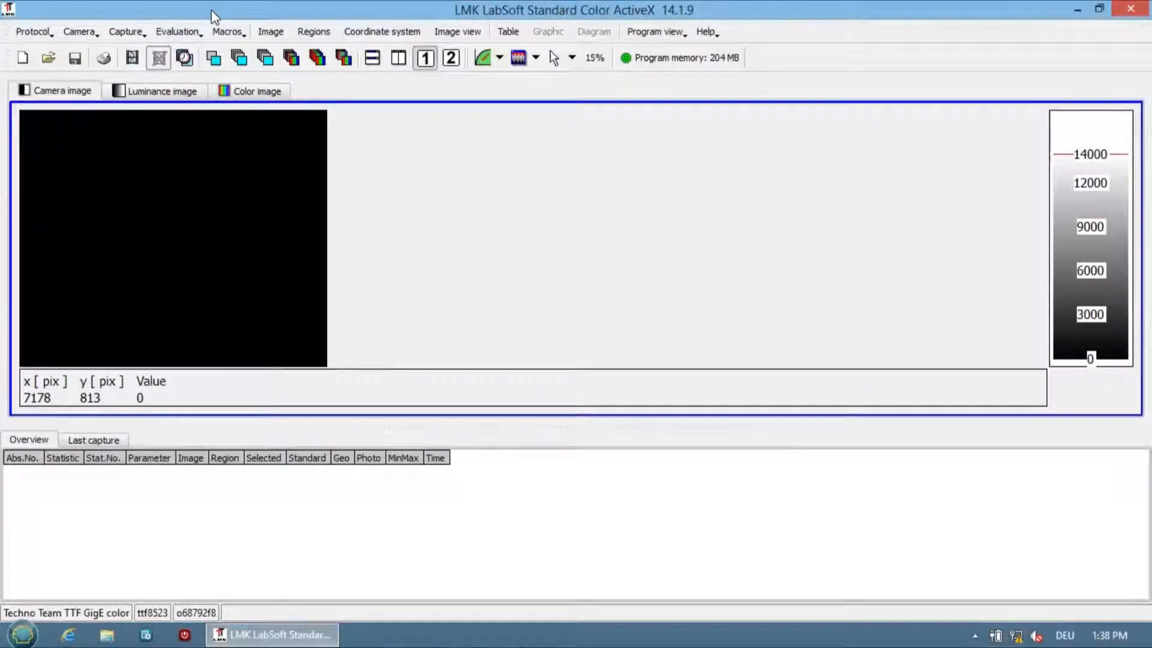
Start the live camera image and close the exposure time dialog.
click(83, 34)
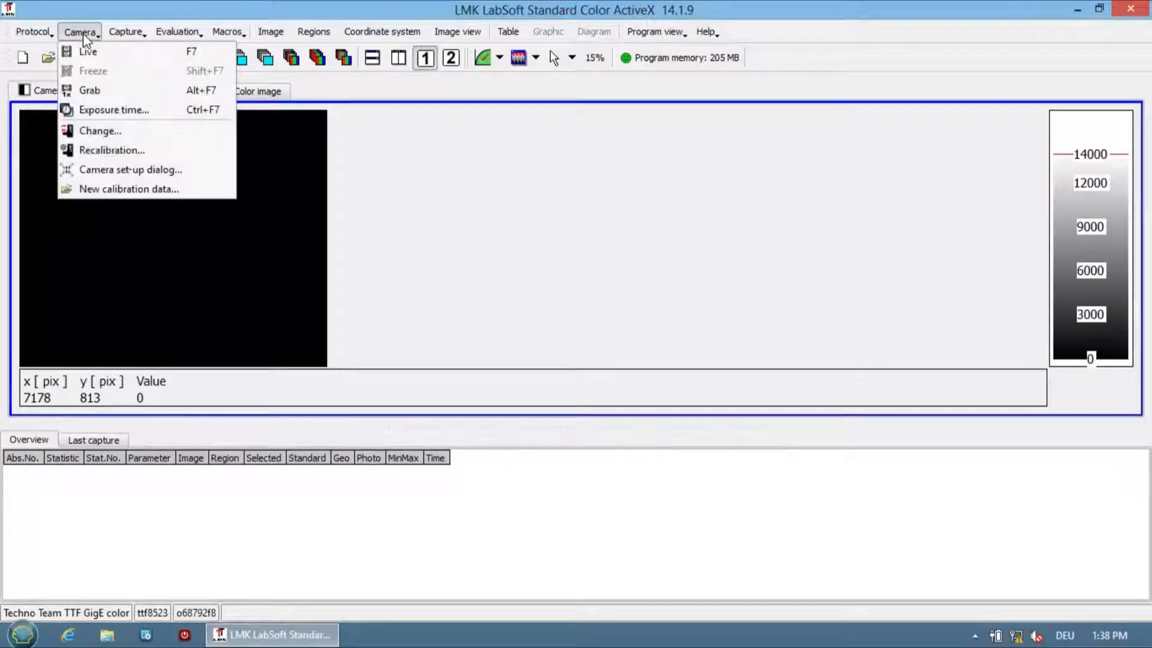
click(142, 59)
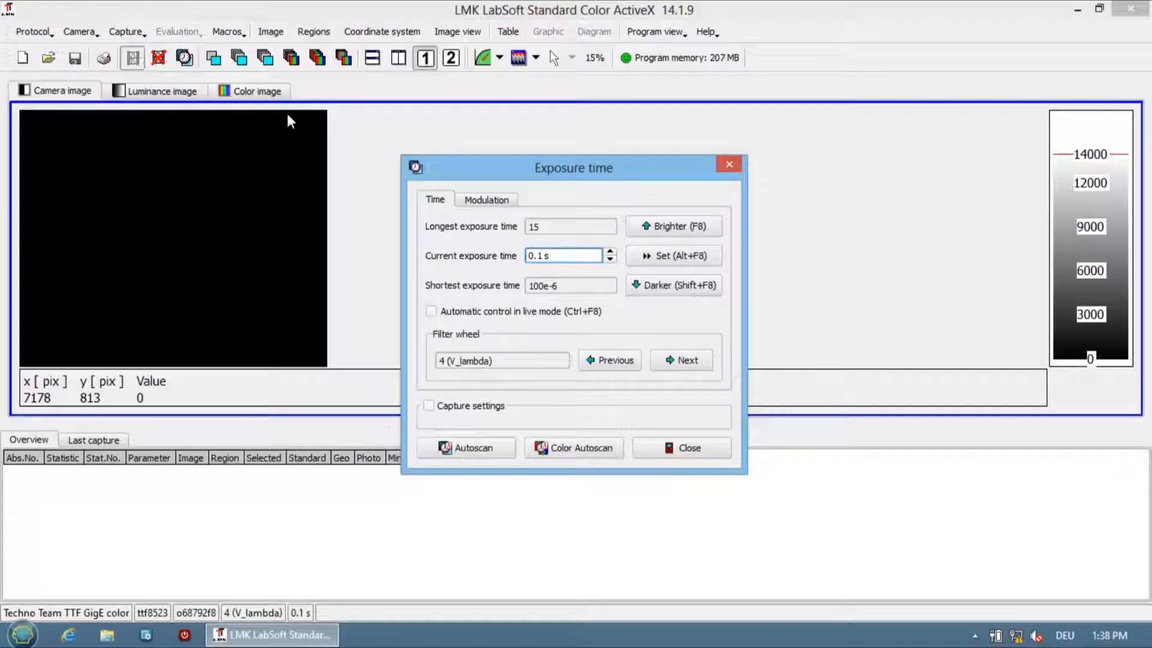
click(726, 162)
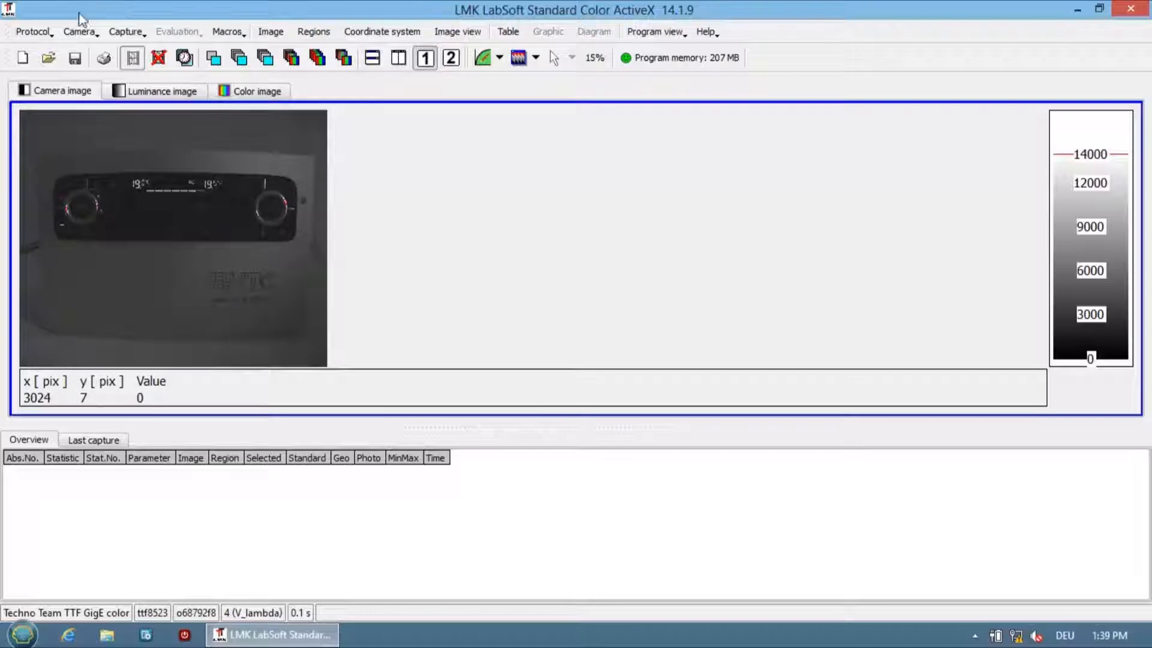
Freeze the live camera image and grab a single new image.
click(73, 33)
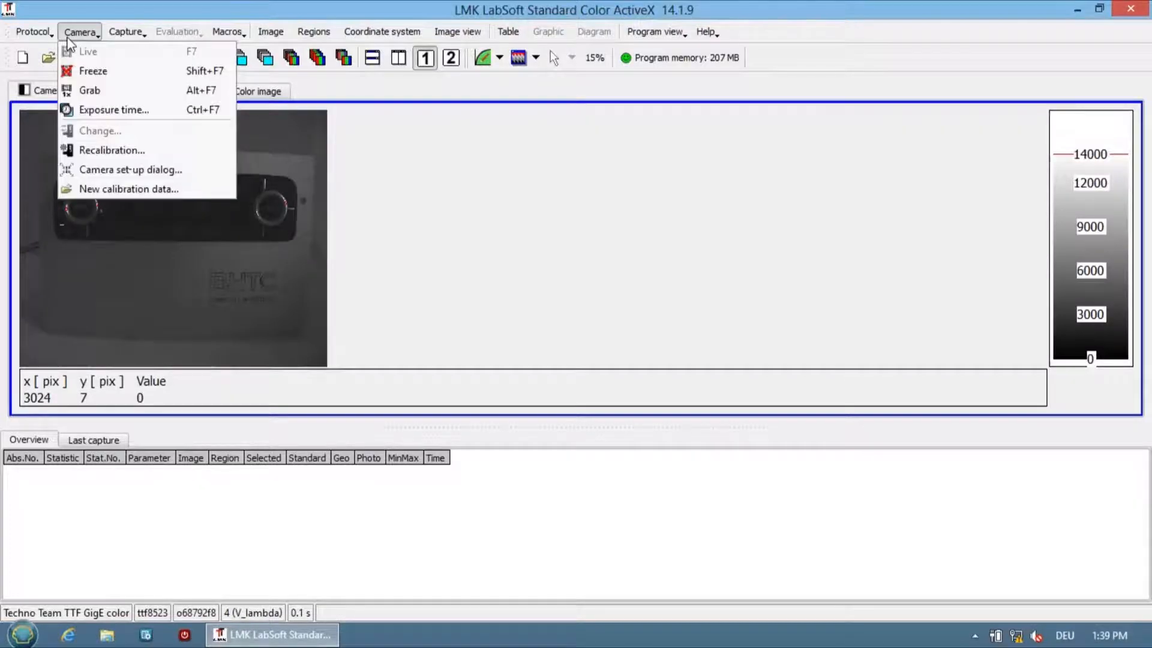
click(128, 73)
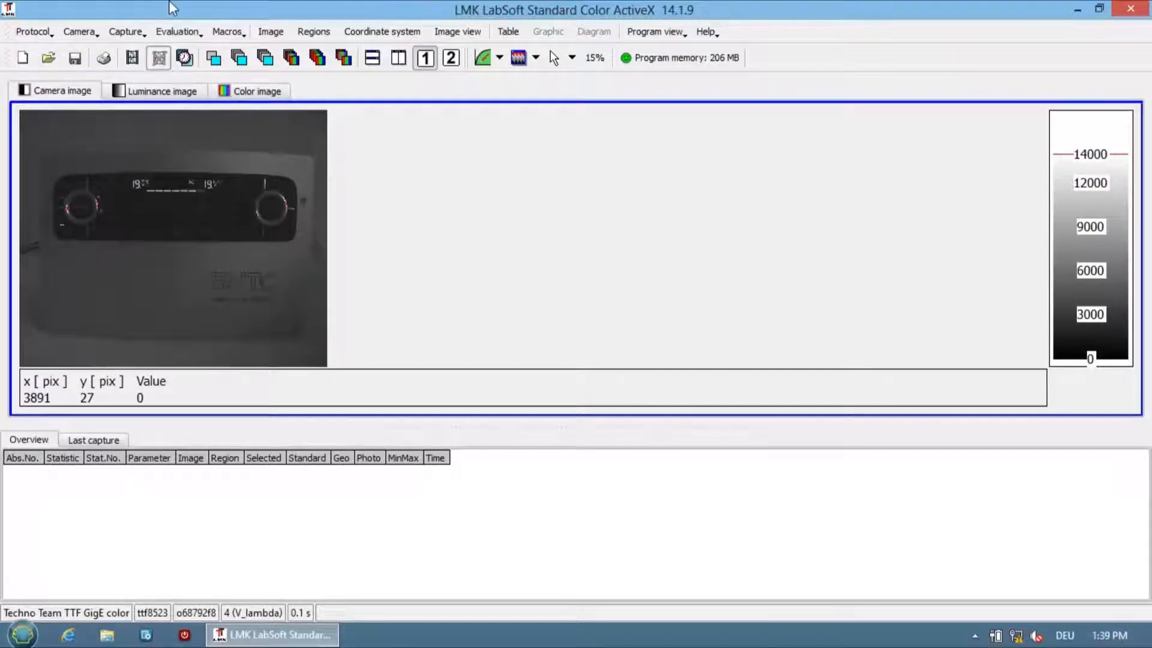
click(80, 33)
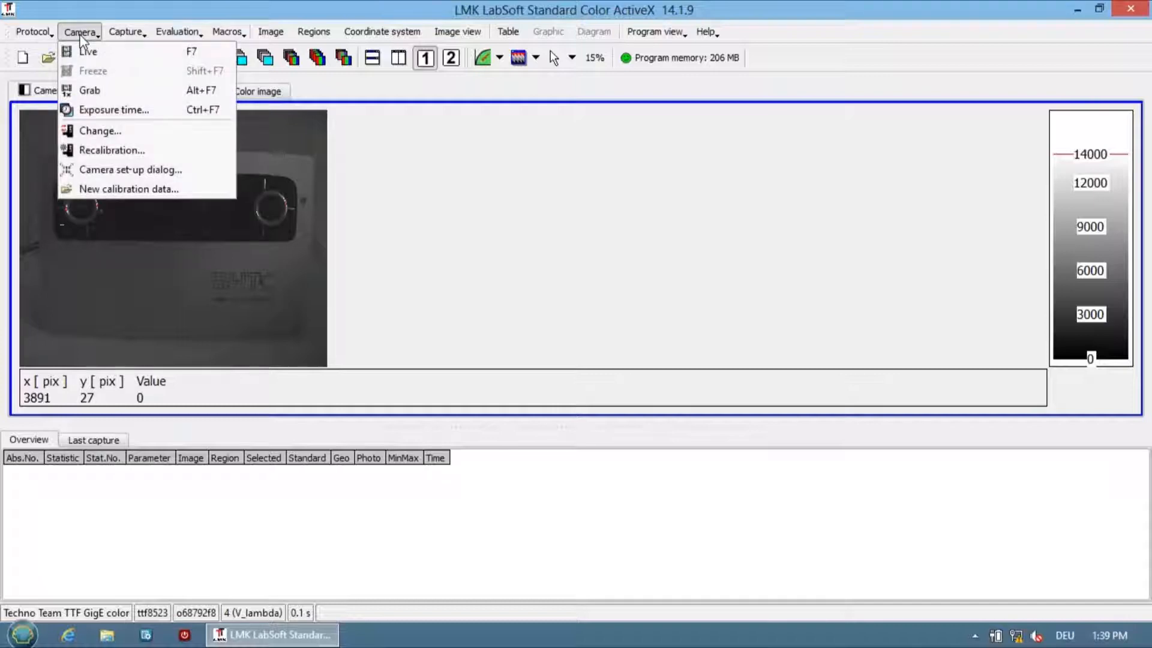
click(145, 91)
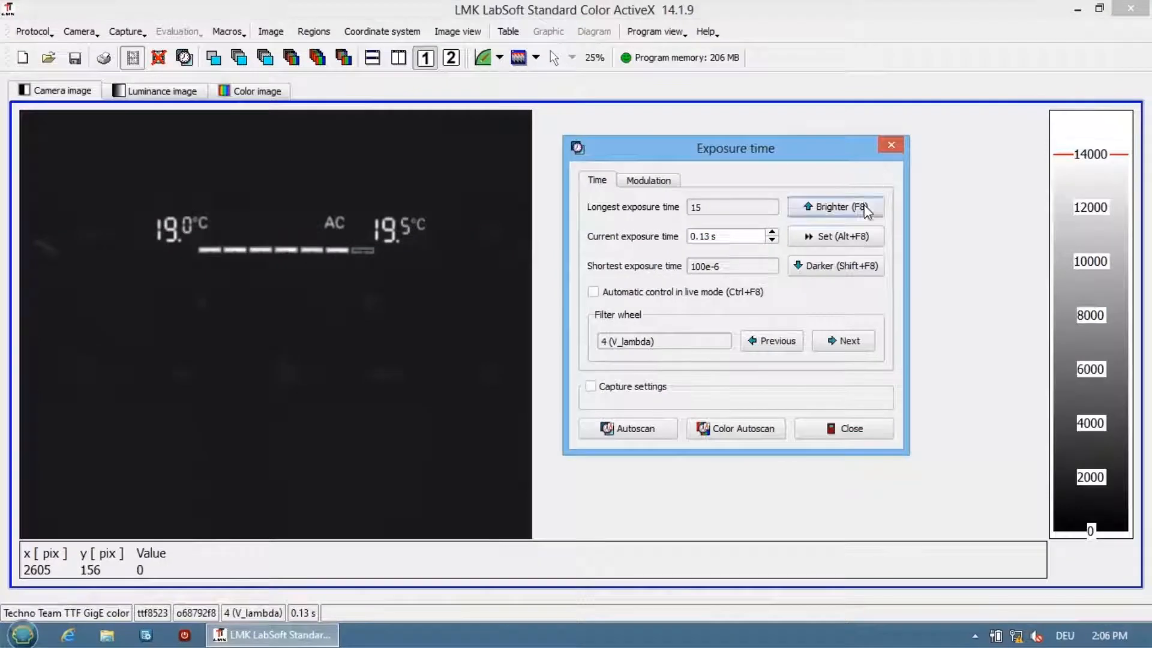
Raise the exposure time stepwise to 0.2856 s and reduce it stepwise to 0.169 s.
click(868, 210)
click(867, 210)
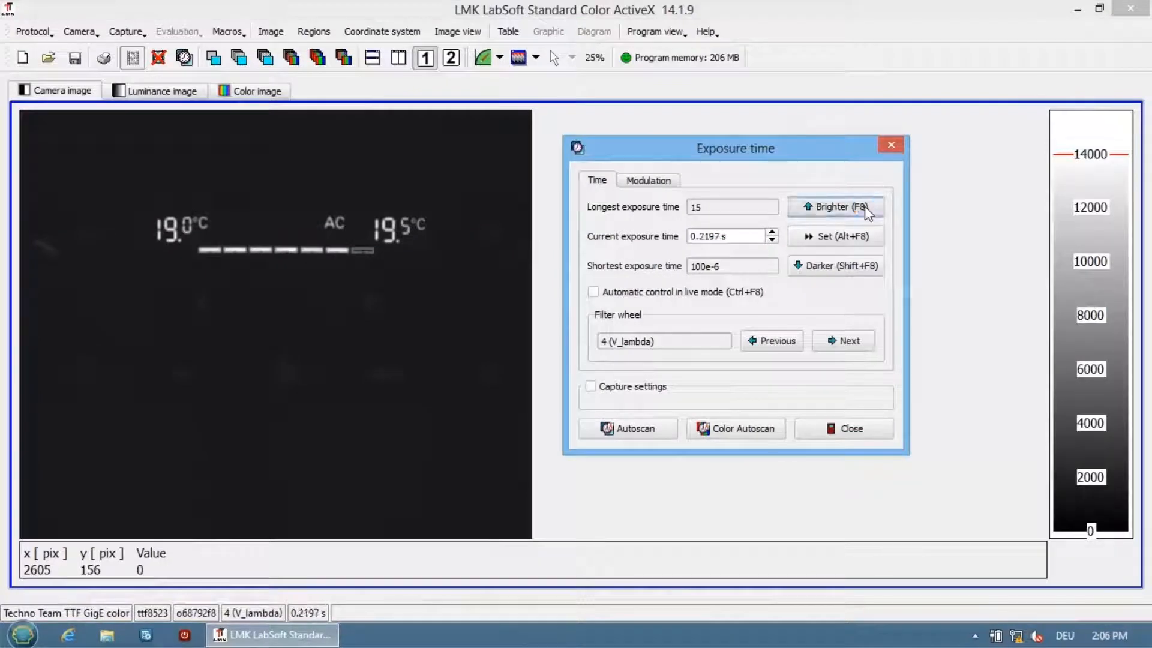
click(867, 210)
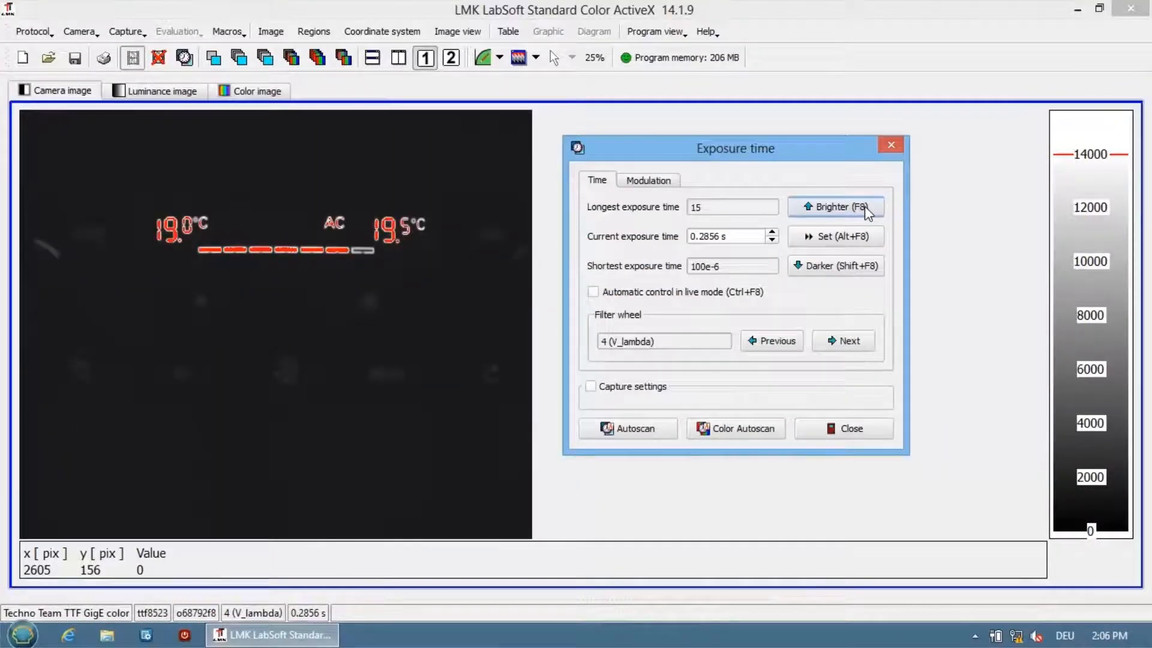
click(853, 267)
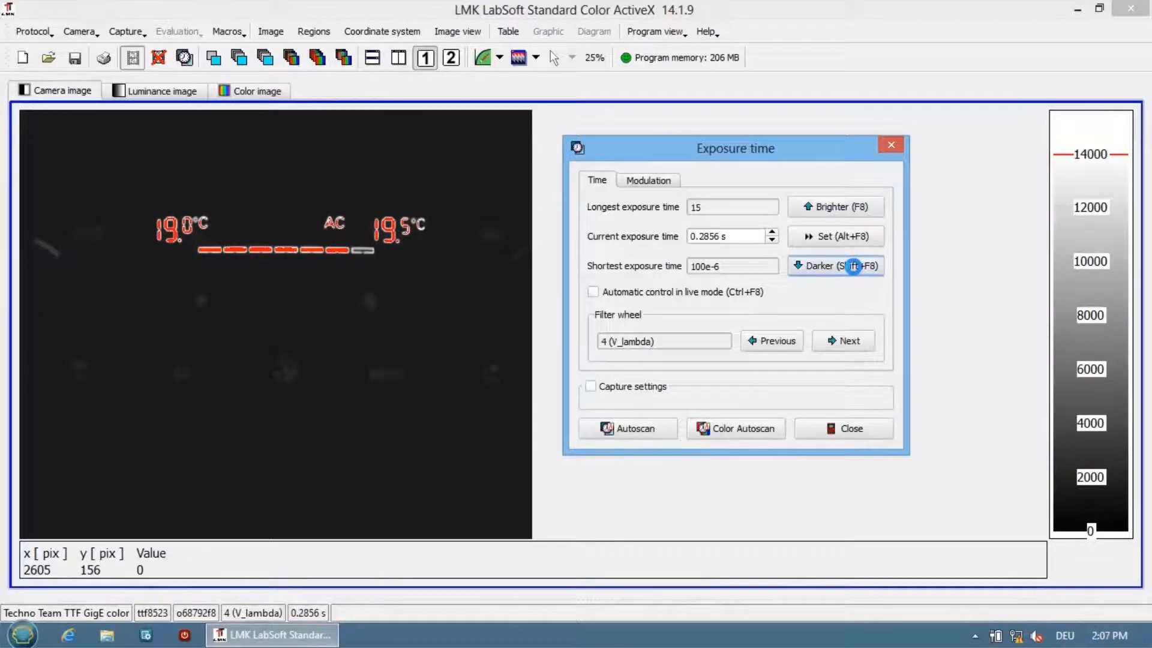
click(854, 269)
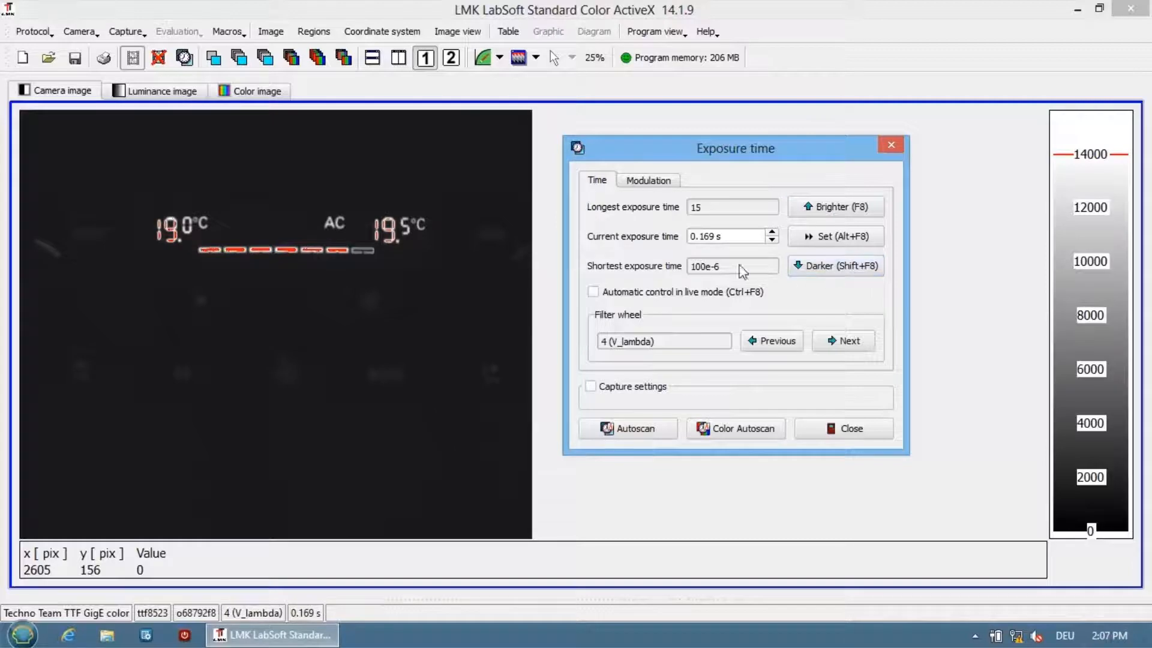
Set the current exposure time to 0.13 s and apply it to the camera.
click(715, 237)
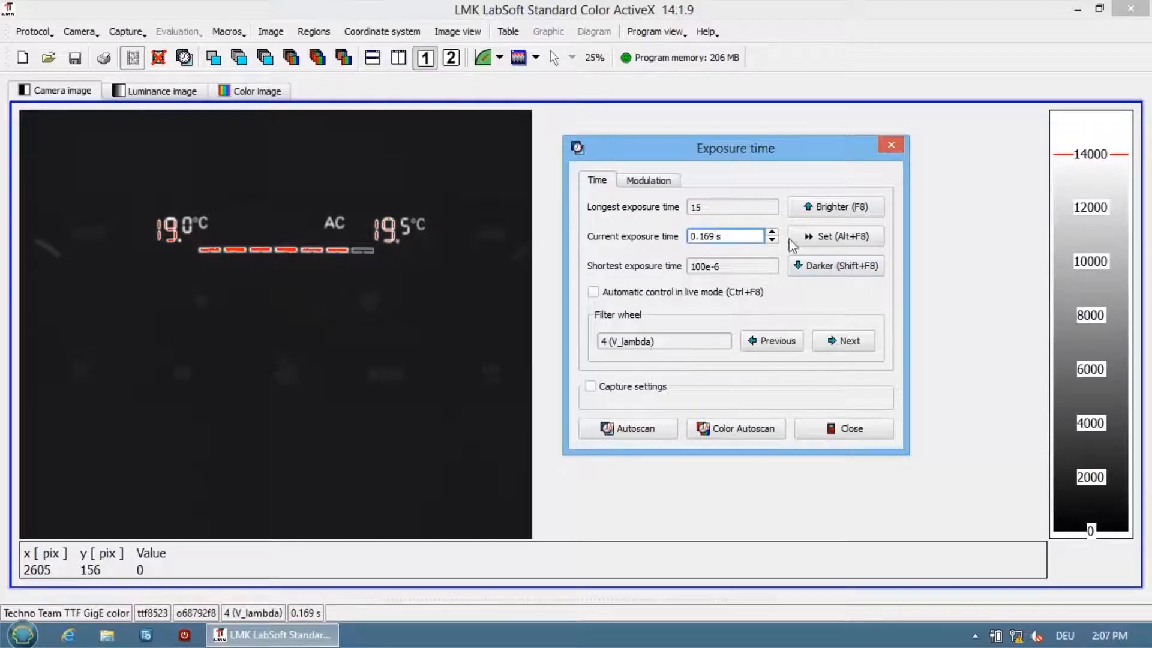
key(BackSpace)
key(BackSpace)
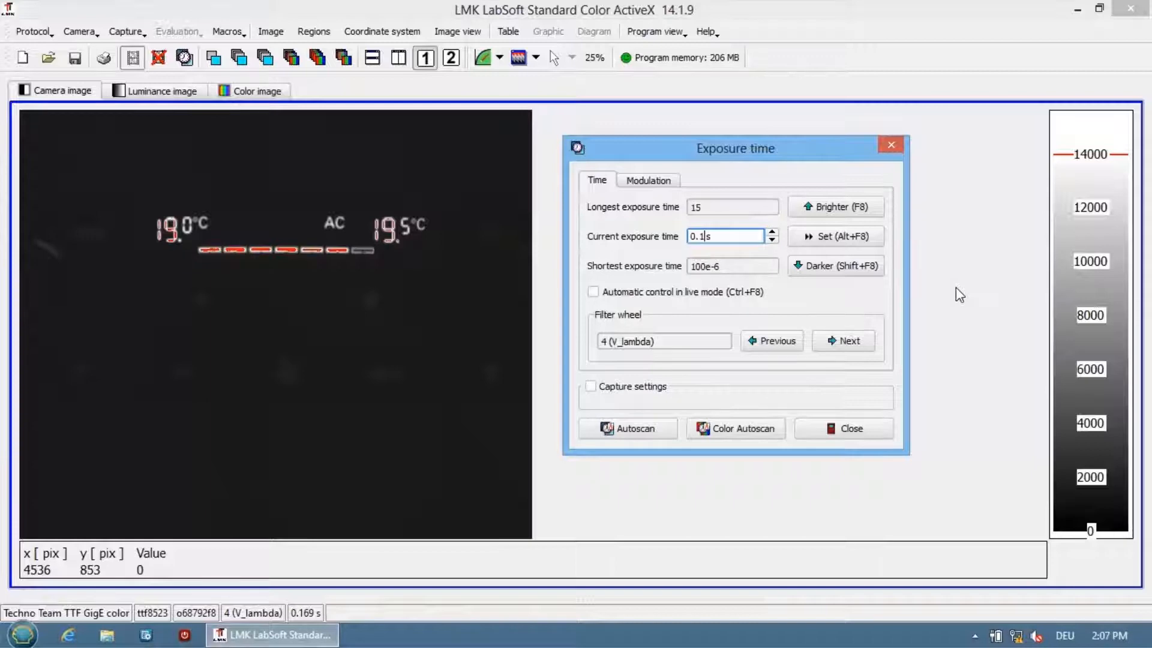
text(3)
click(869, 234)
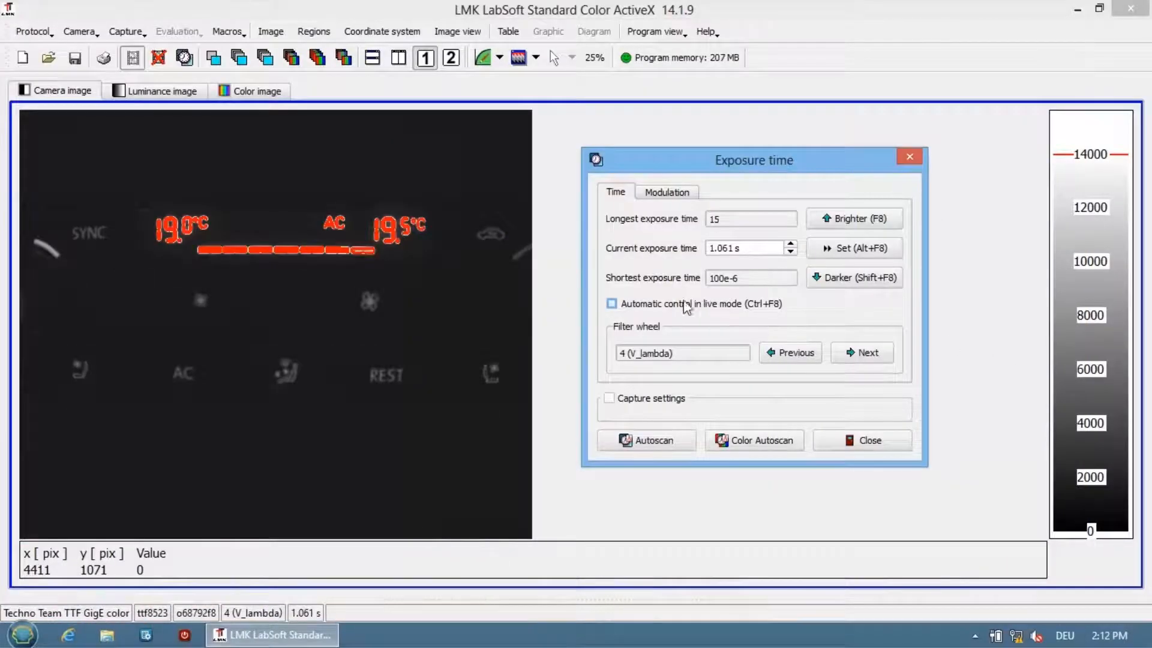
Enable automatic exposure control in live mode, and determine the exposure time with an Autoscan.
click(612, 304)
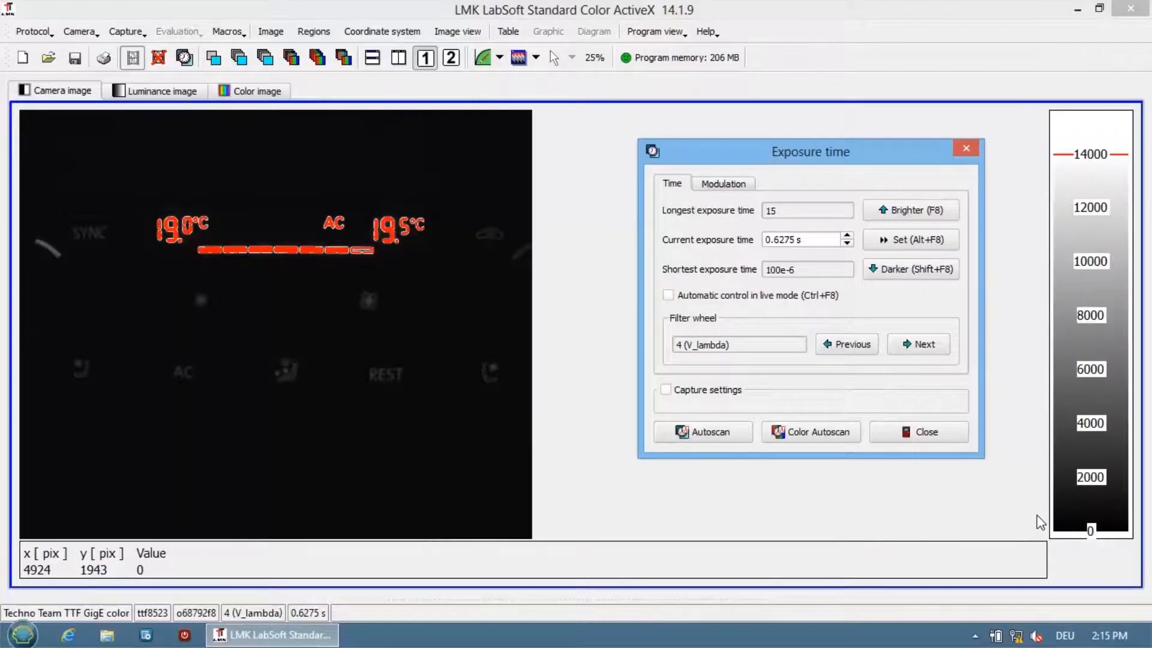
click(740, 434)
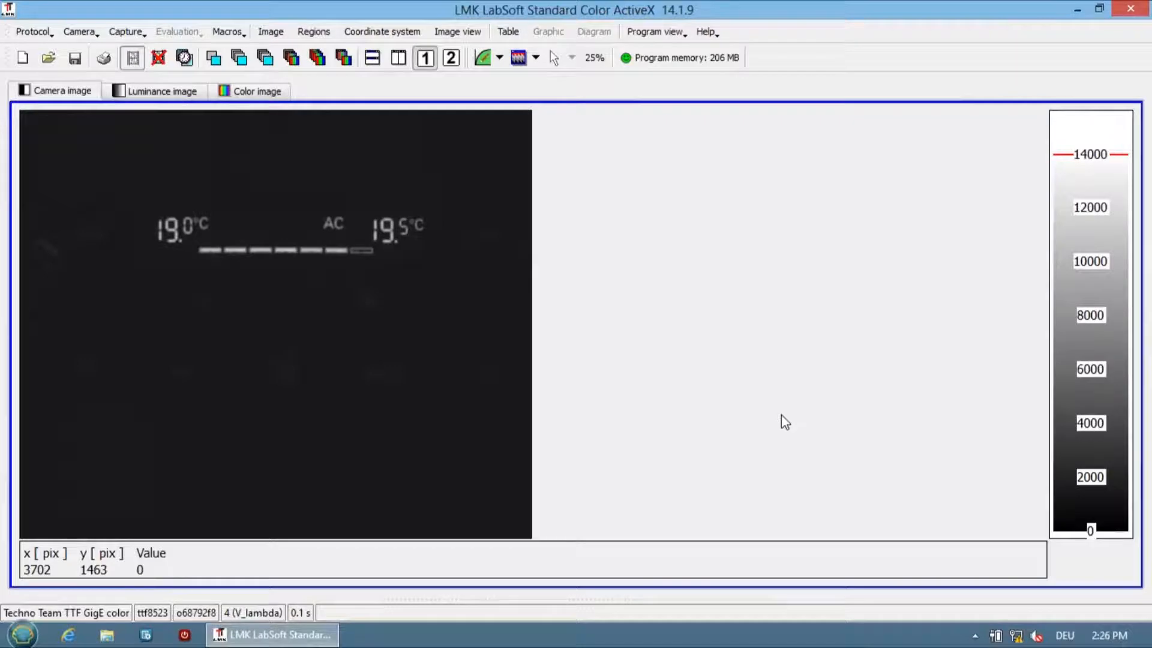
Draw a new rectangle region of about 390 by 310 pixels in the dark area below the display's dashed bar.
right_click(457, 327)
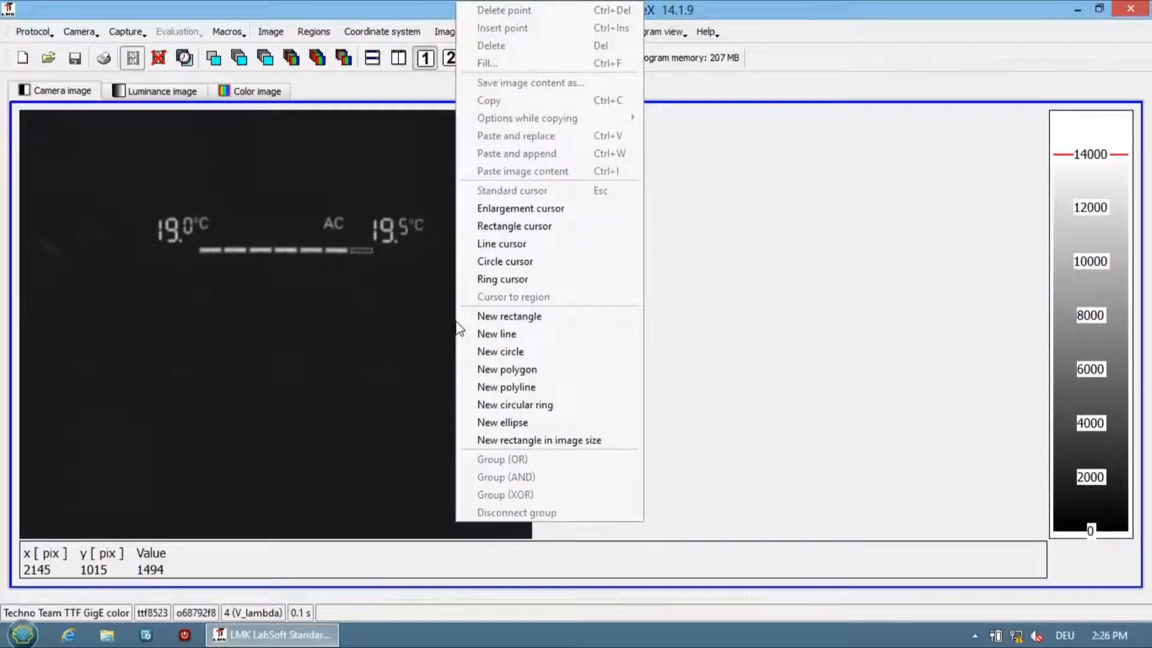
click(506, 318)
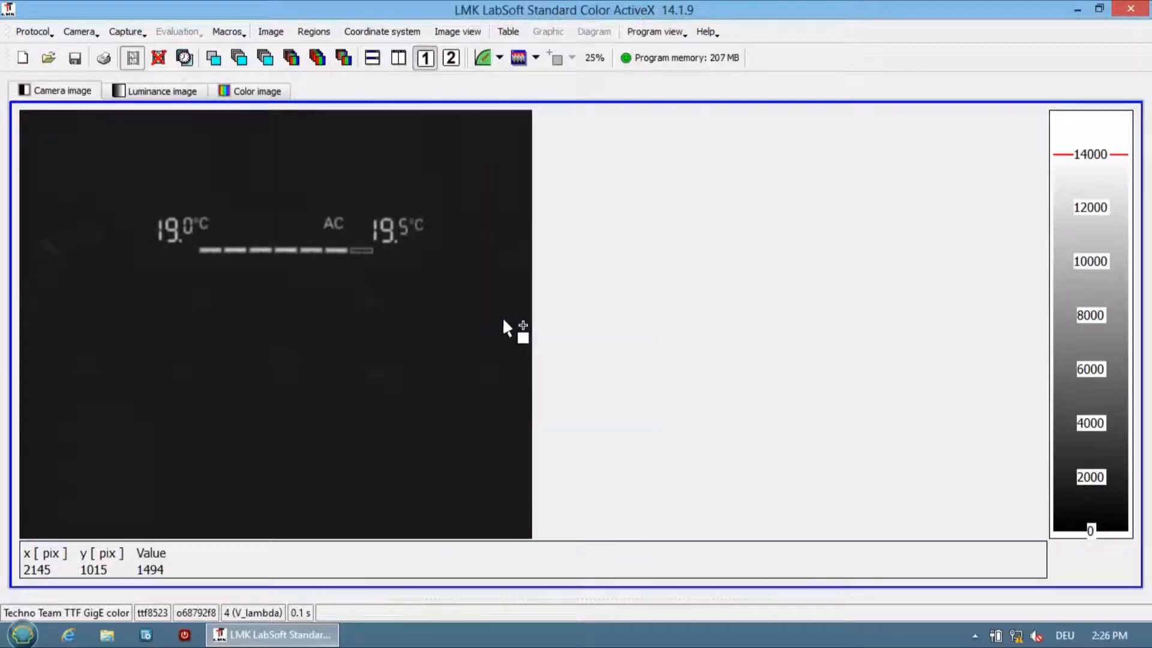
drag(243, 343, 325, 410)
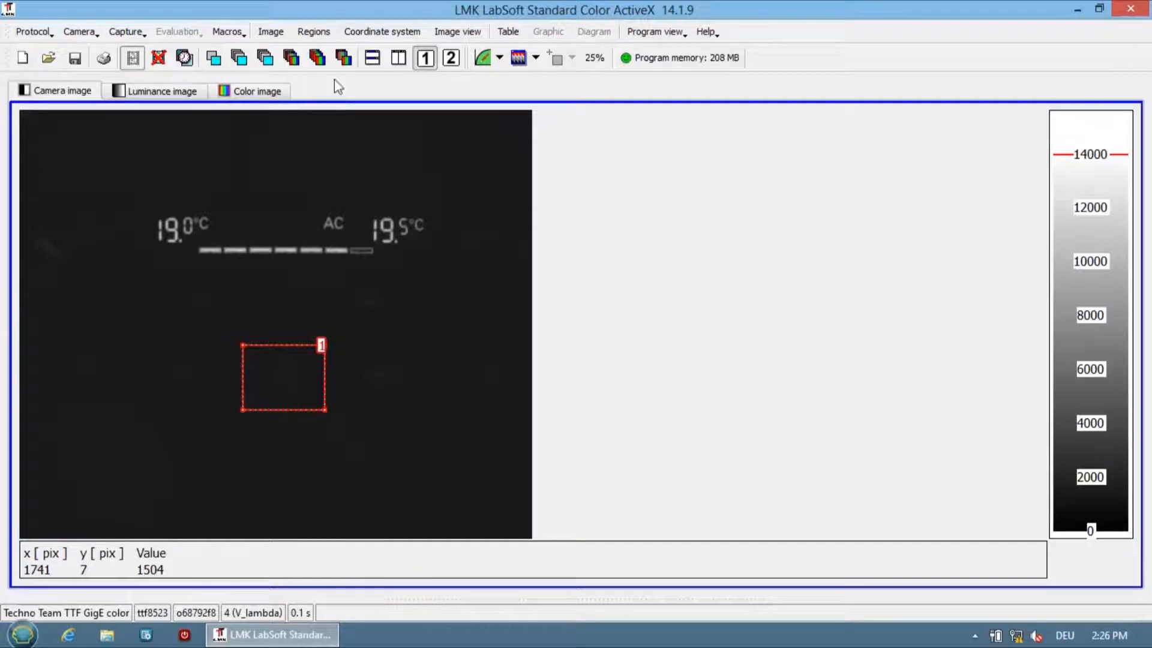
Restrict overdrive control to a rectangular region with its size read from the marked rectangle, and run an Auto scan.
click(120, 35)
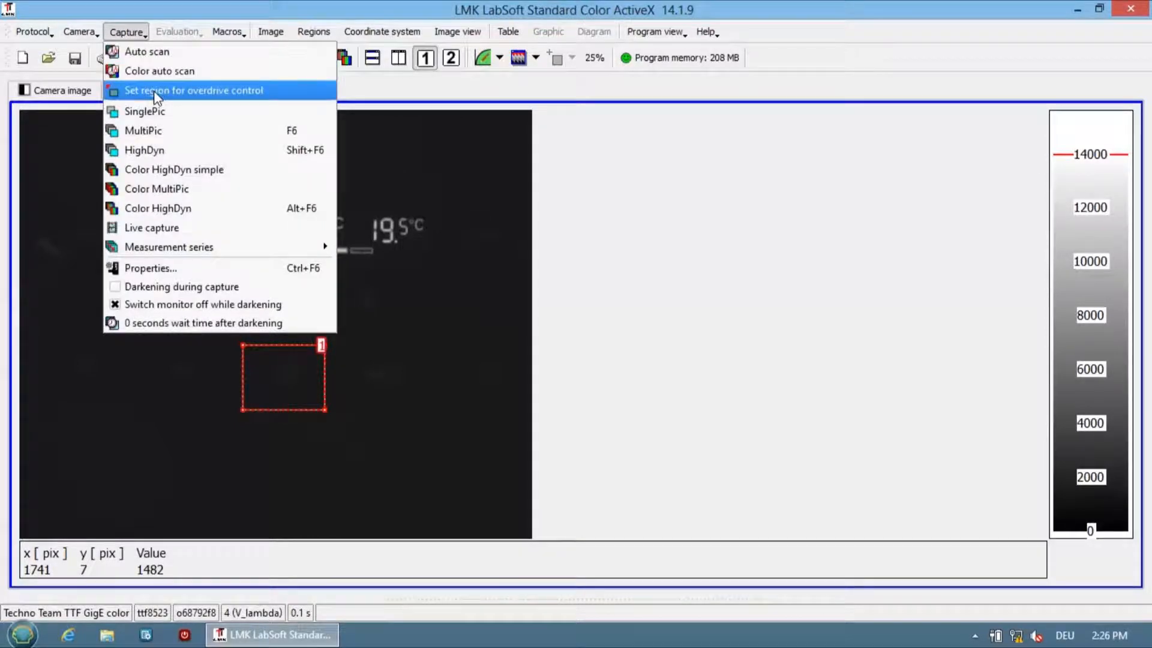
click(157, 93)
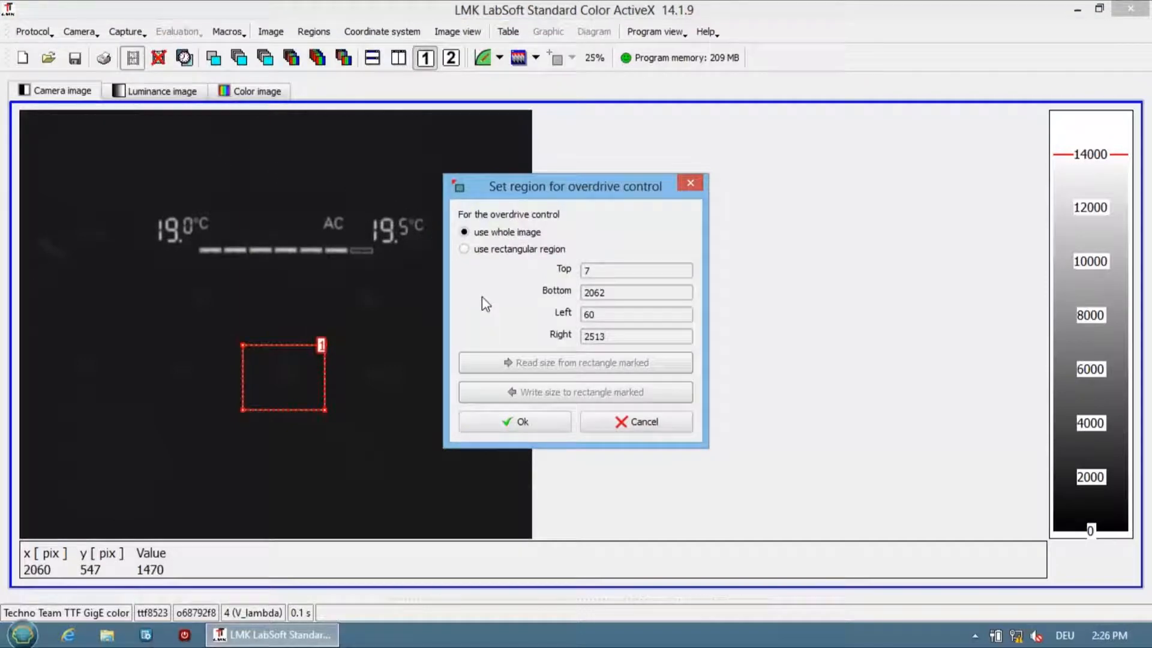
click(465, 249)
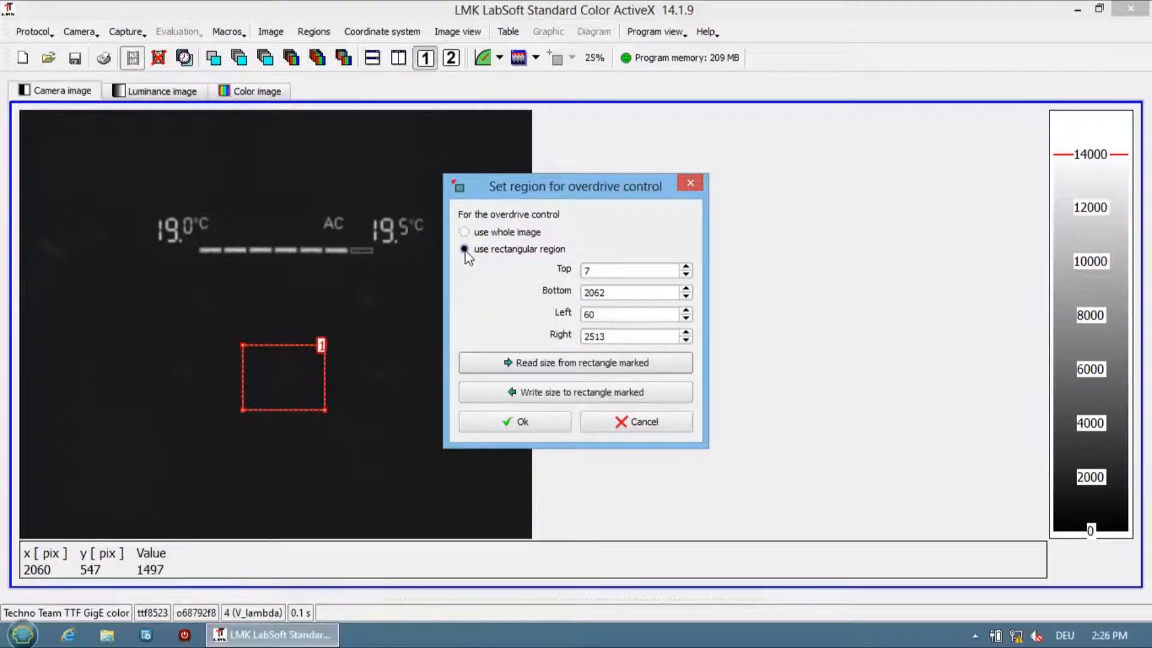
click(503, 363)
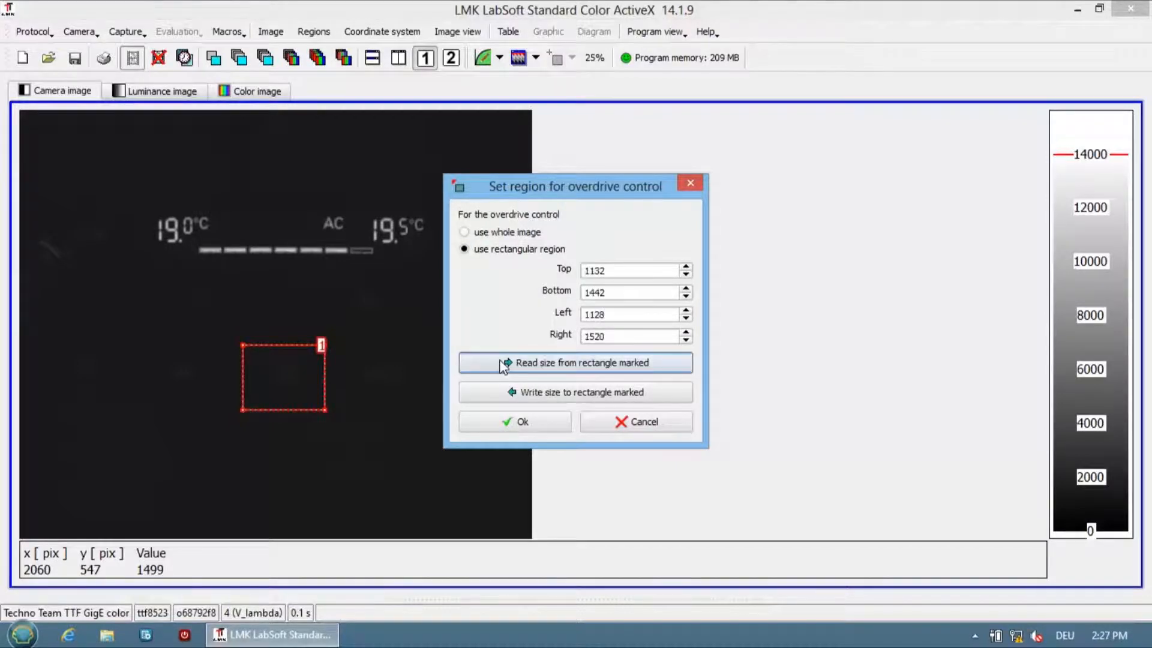
click(504, 423)
click(126, 32)
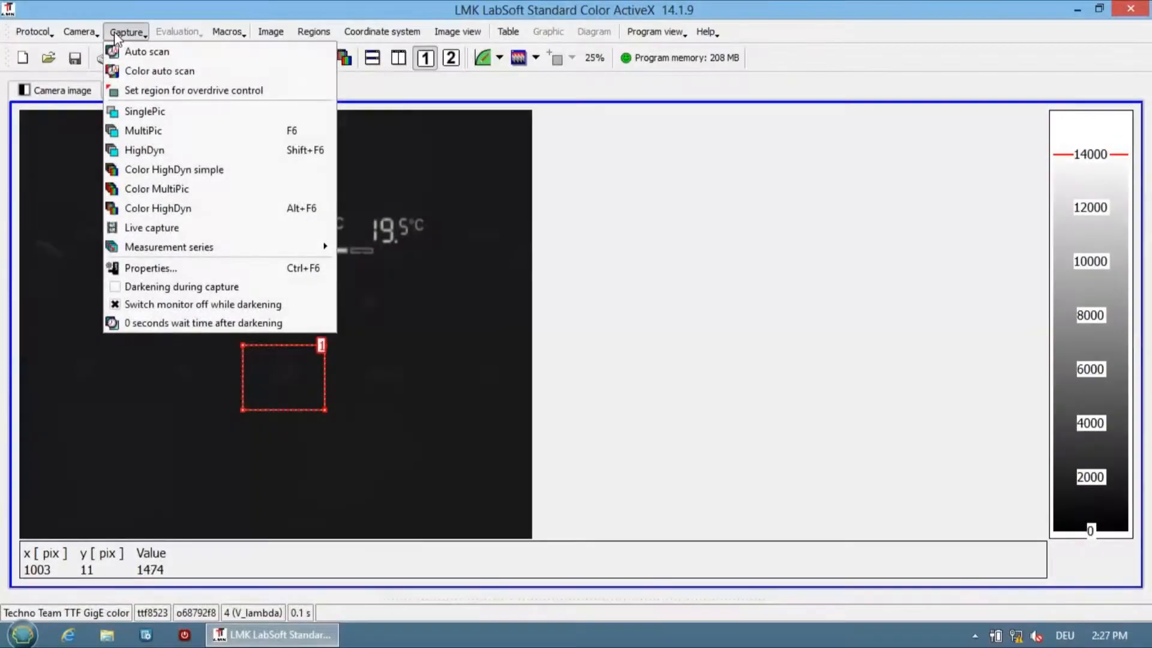
click(144, 53)
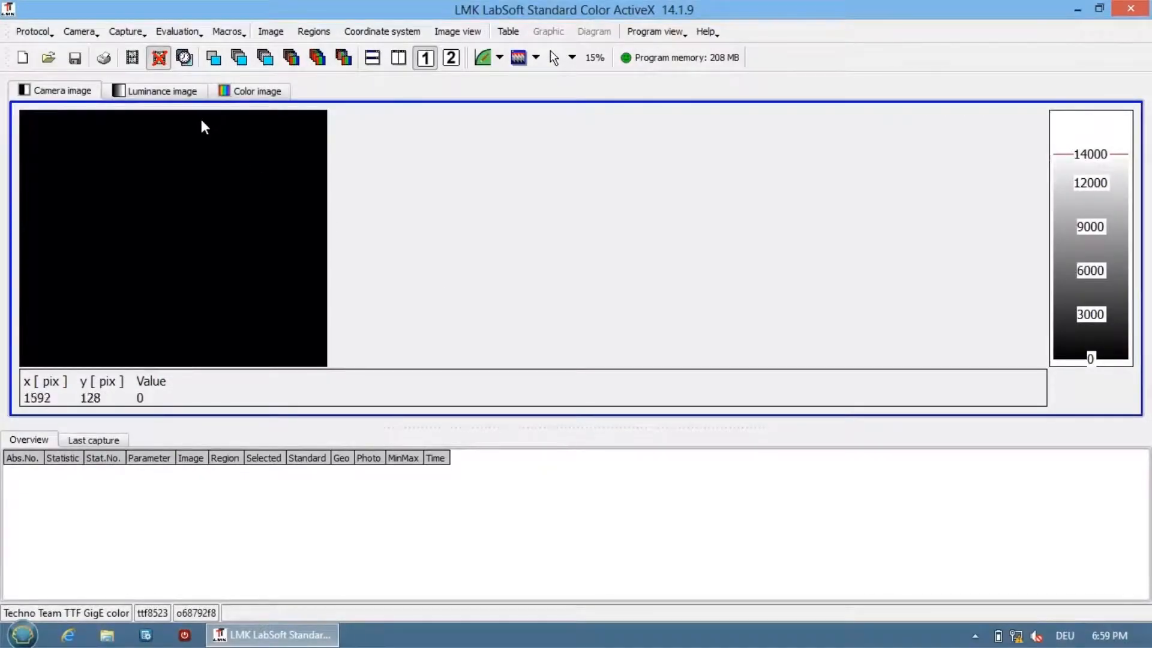
Select grey filter TTF 407-2 in the recalibration settings of the capture properties.
click(135, 36)
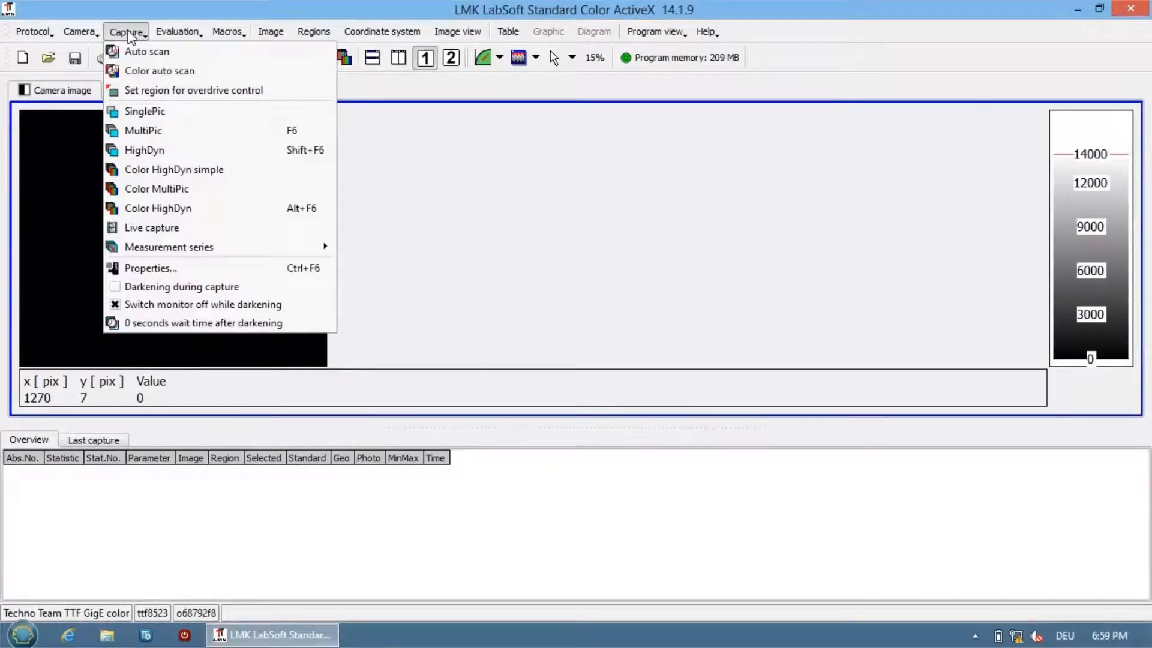
click(141, 268)
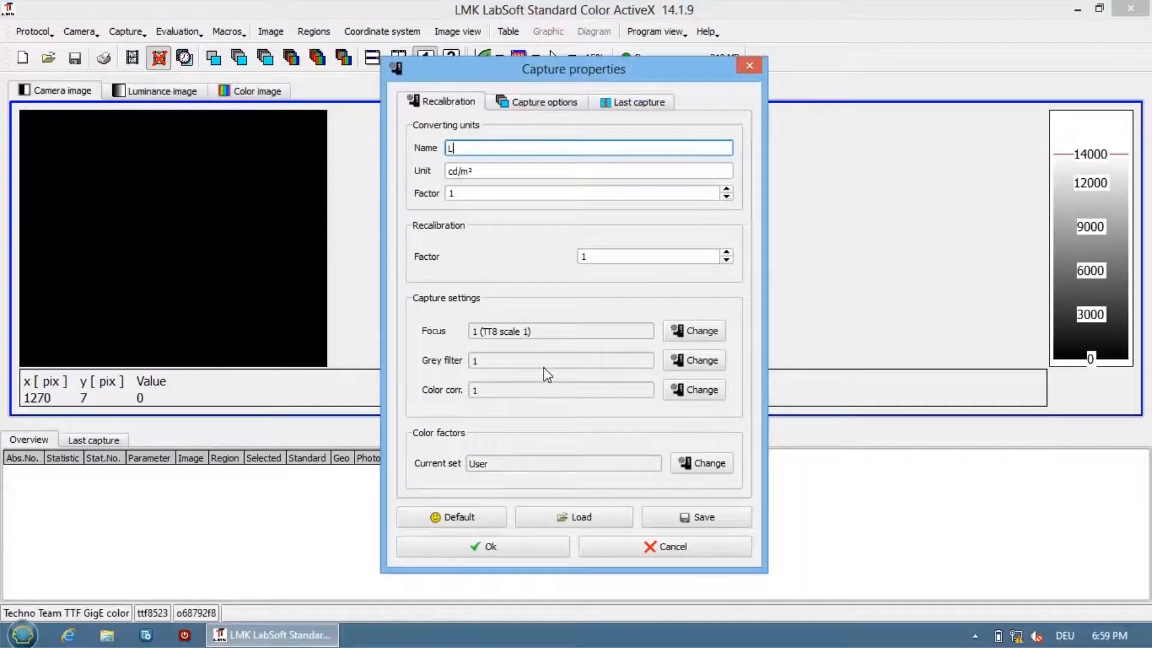
click(702, 362)
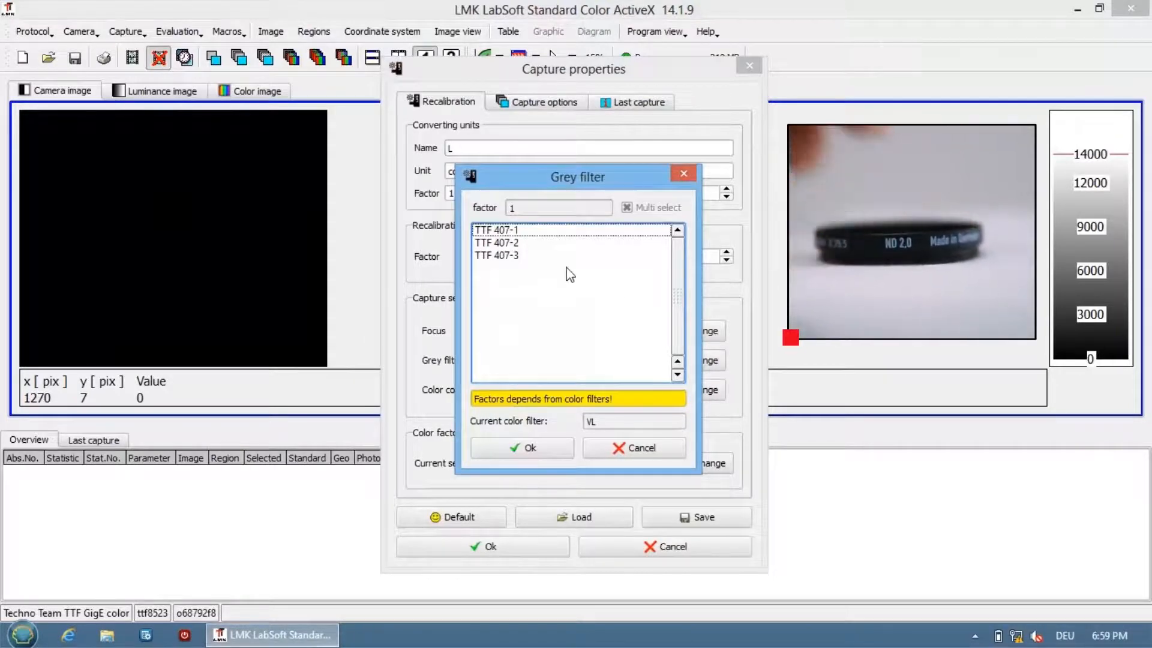
click(498, 243)
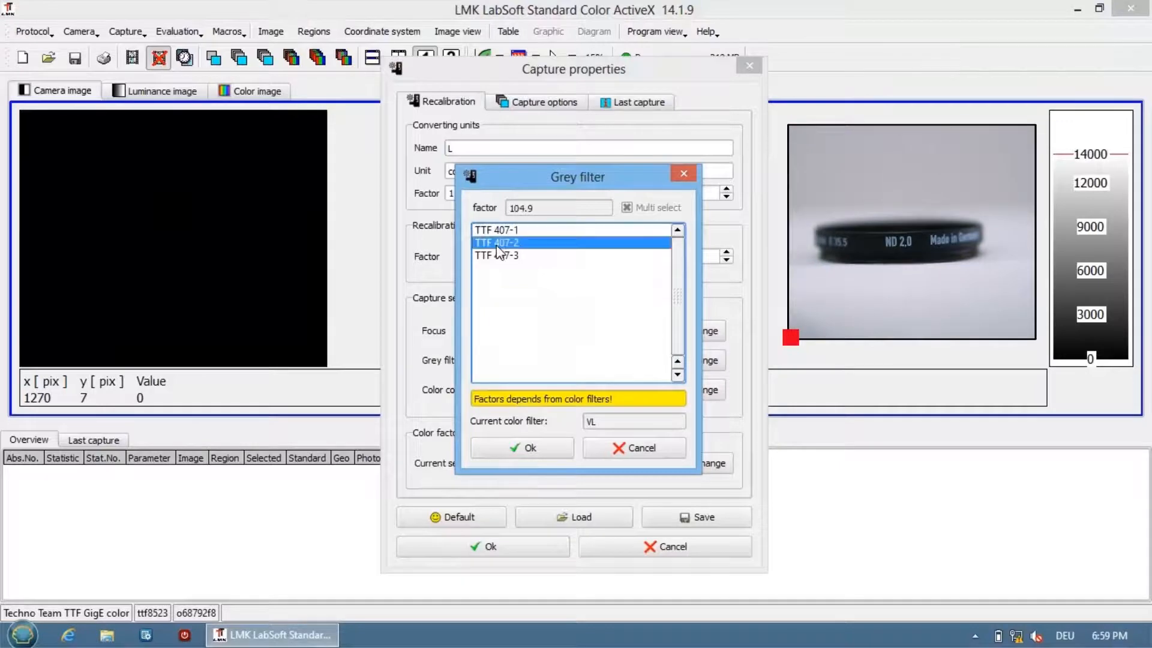
click(520, 448)
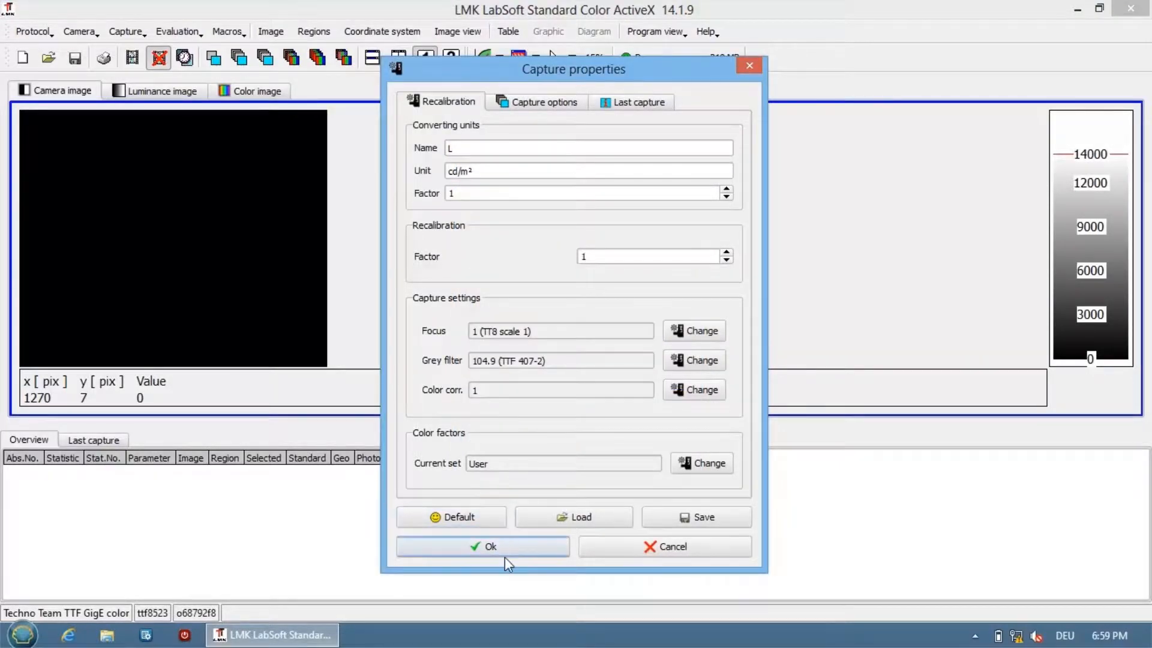